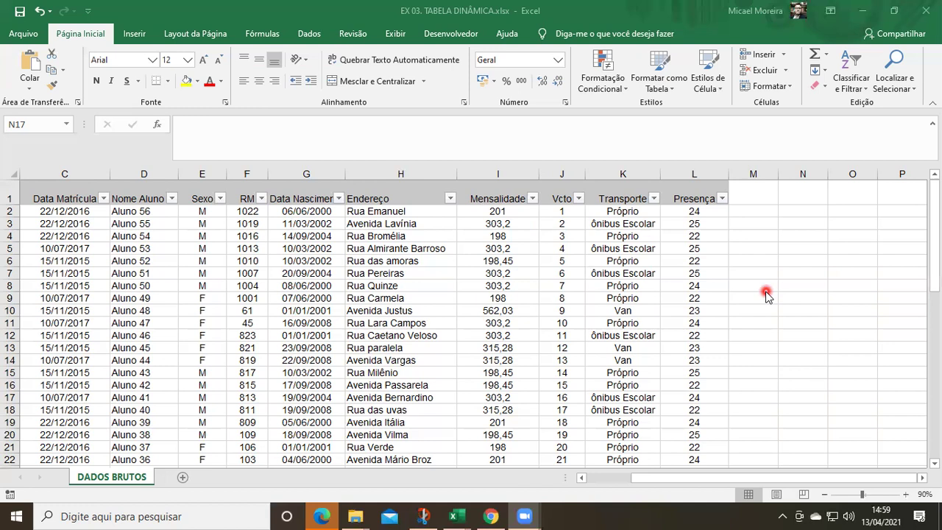
Scroll back to column A and select the Série header cell A1
left_click(791, 398)
left_click_drag(657, 483, 588, 480)
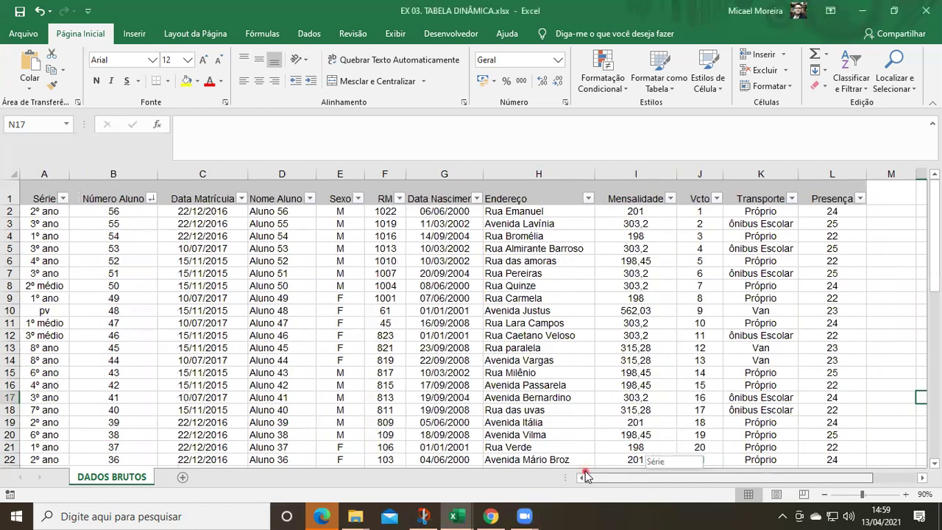
left_click(39, 190)
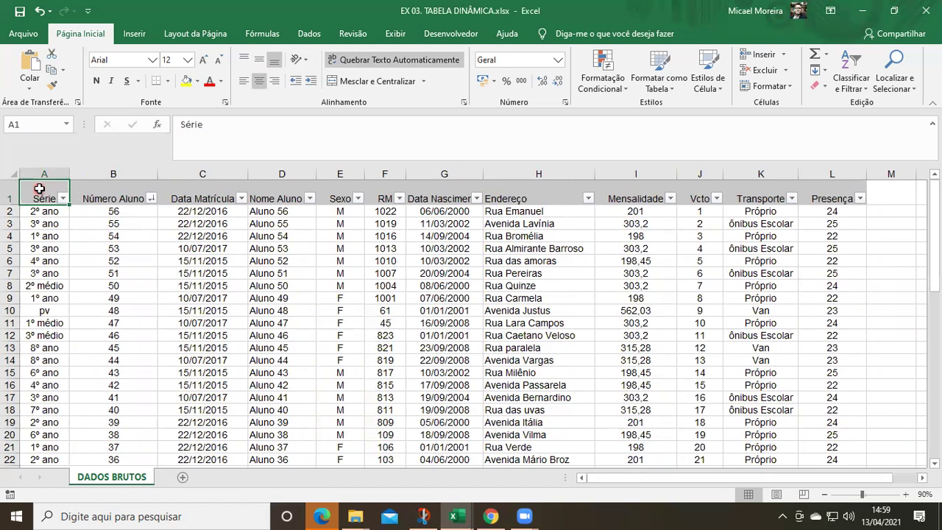
Insert a pivot table from the full A1:L57 data on a new worksheet
key("ctrl+shift+End")
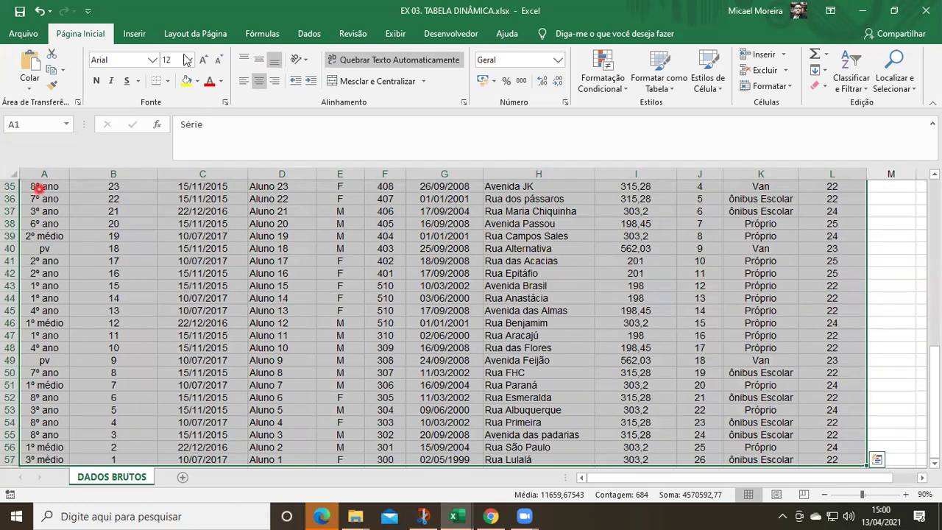
left_click(132, 34)
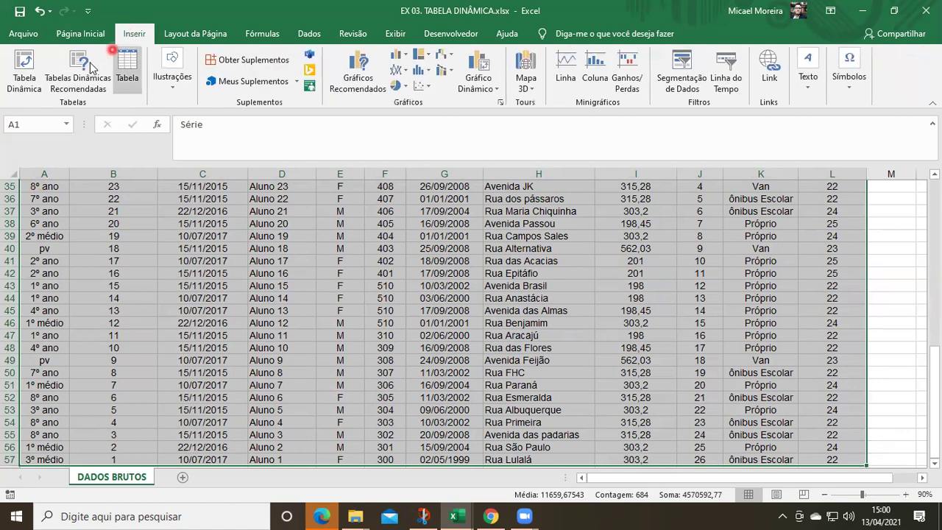
left_click(24, 81)
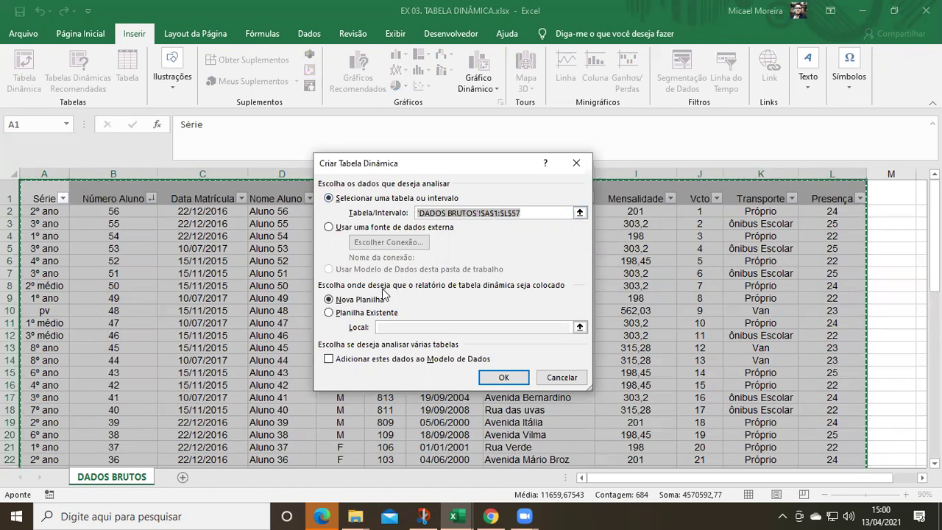
left_click(503, 377)
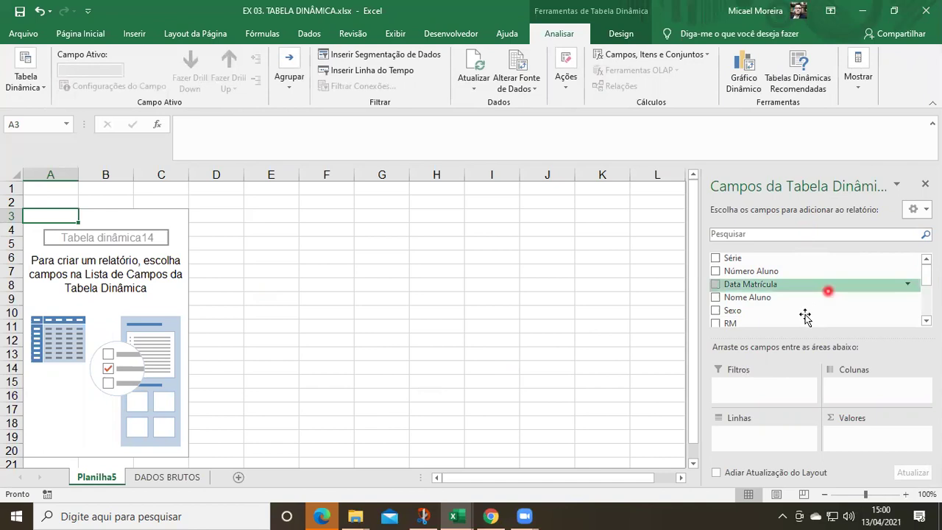
Add Série to the pivot's Linhas area so each series is a row
scroll(856, 297, "down", 5)
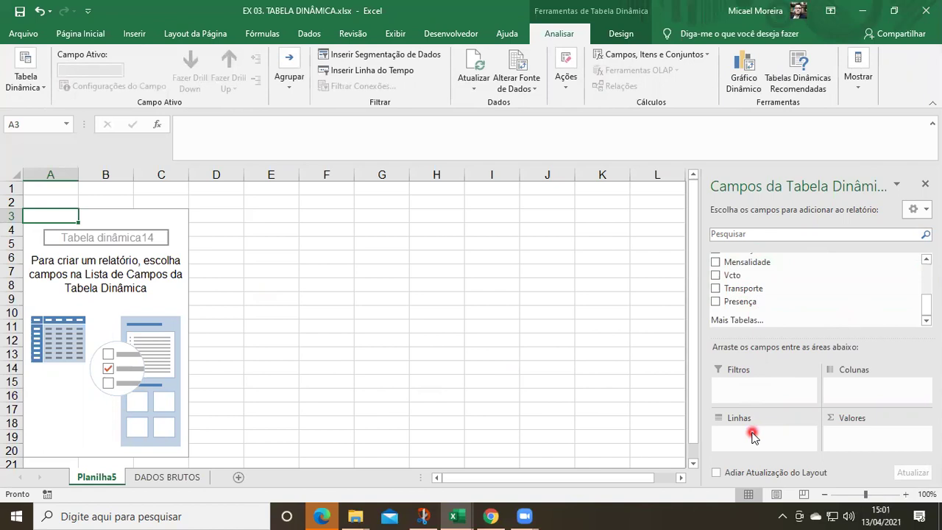
scroll(805, 324, "up", 3)
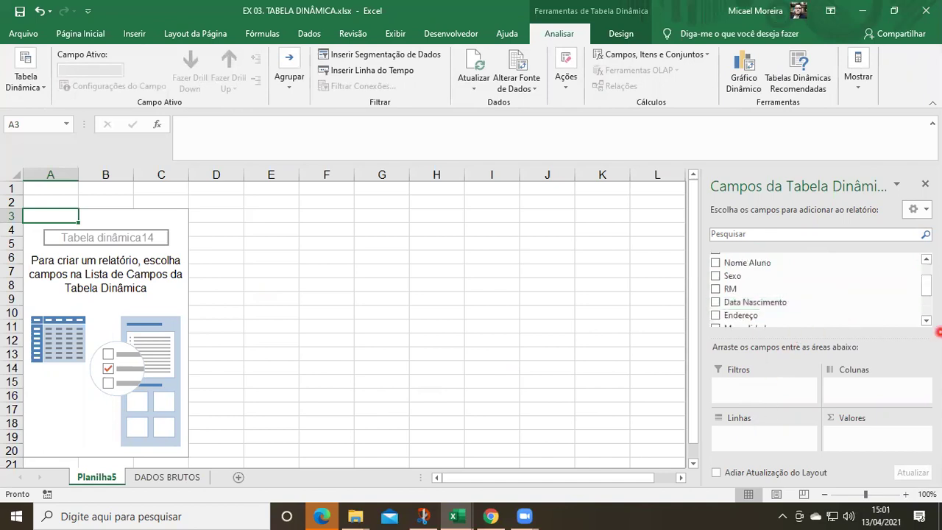
scroll(928, 302, "up", 2)
mouse_move(820, 257)
left_mouse_down()
mouse_move(820, 349)
mouse_move(770, 439)
left_mouse_up()
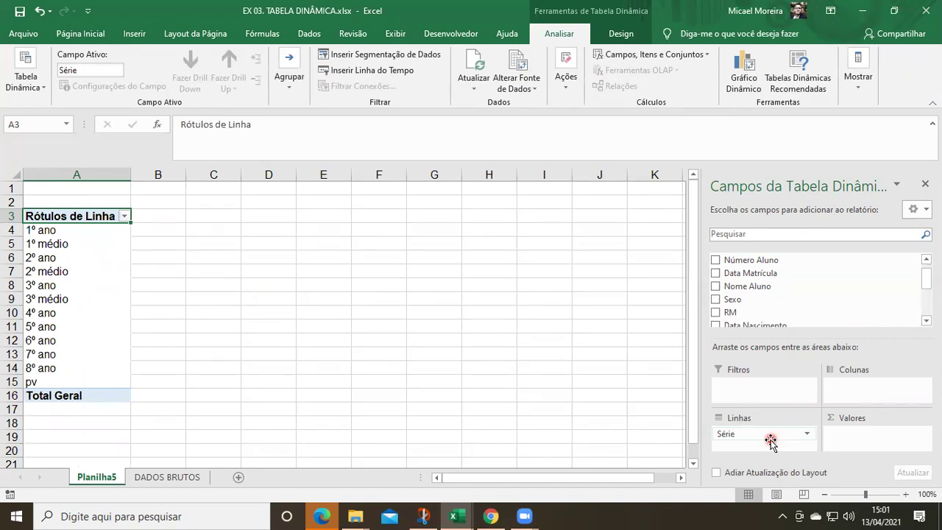
left_click_drag(72, 230, 72, 382)
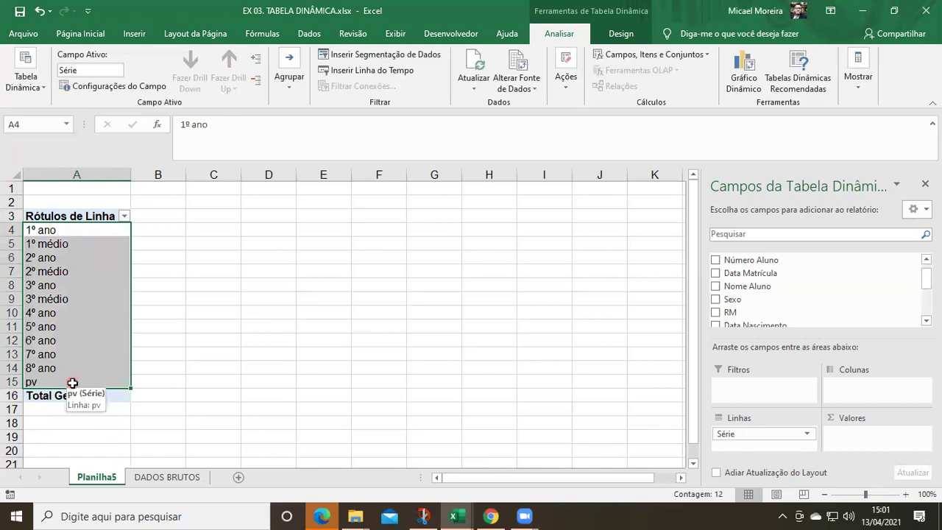
Add Mensalidade to Valores to sum it per Série, totalling 15179,77
scroll(802, 306, "down", 1)
scroll(802, 305, "down", 2)
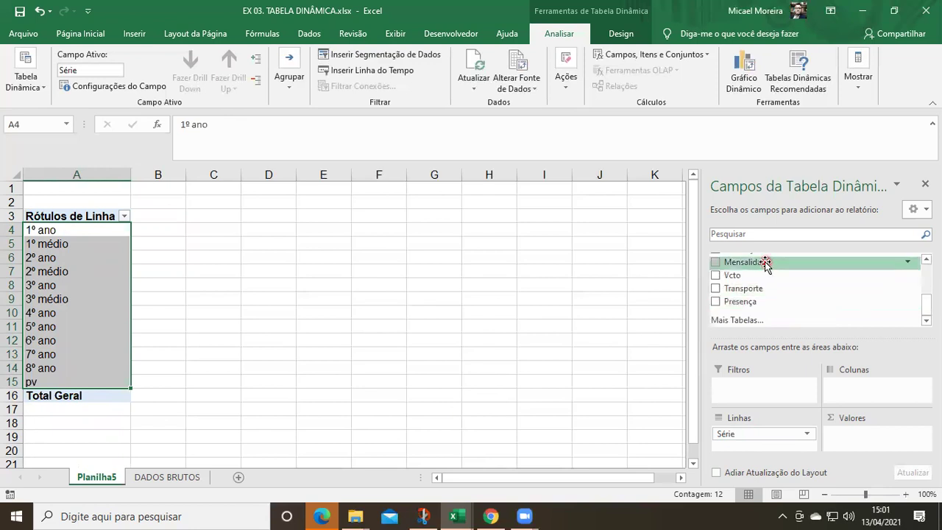
left_click_drag(766, 265, 853, 438)
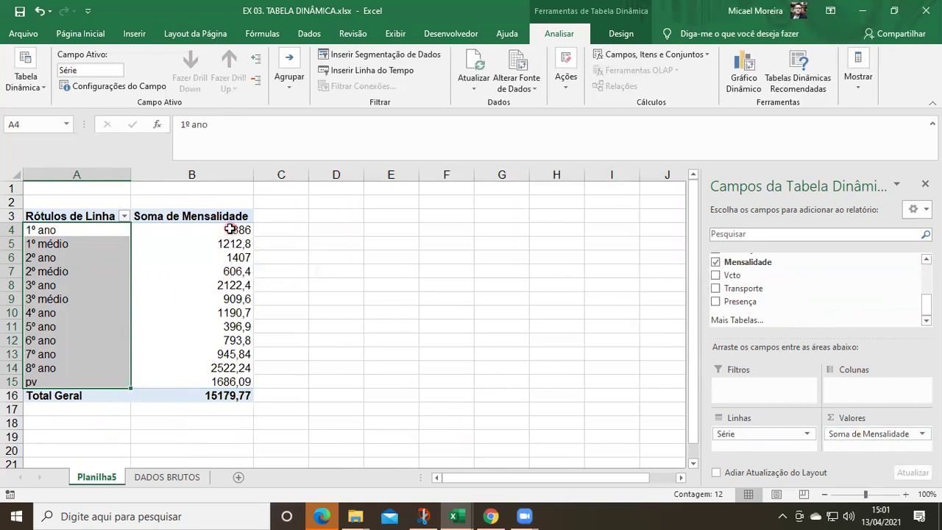
left_click_drag(230, 229, 212, 396)
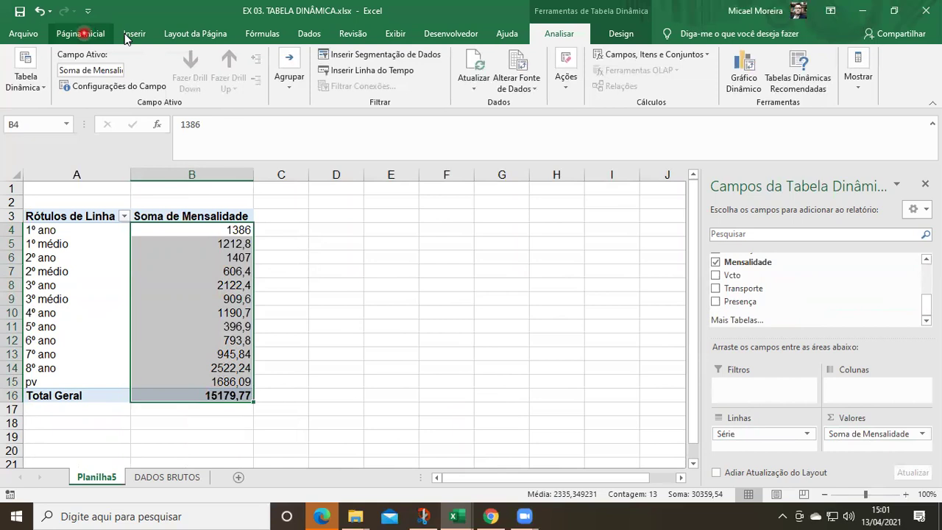
Apply the Contábil number format to the Mensalidade sums, showing 15.179,77 total
left_click(81, 33)
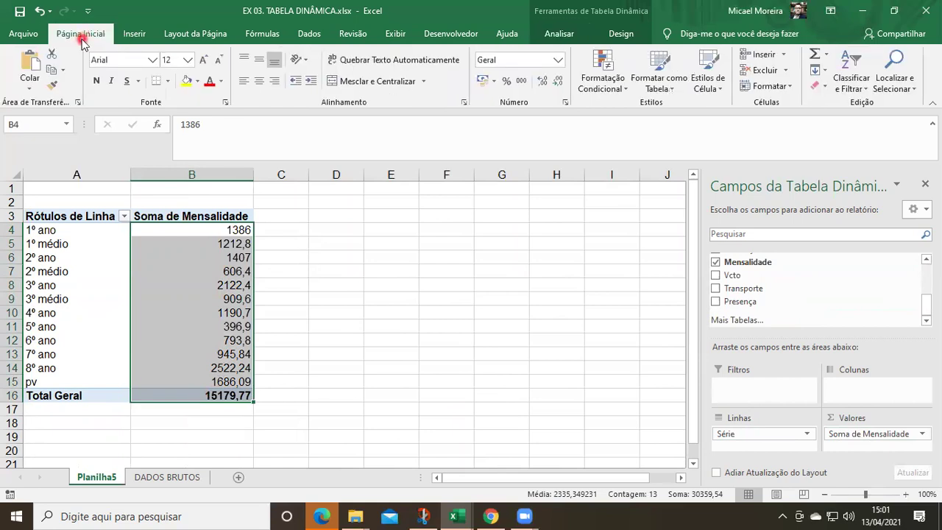
left_click(522, 83)
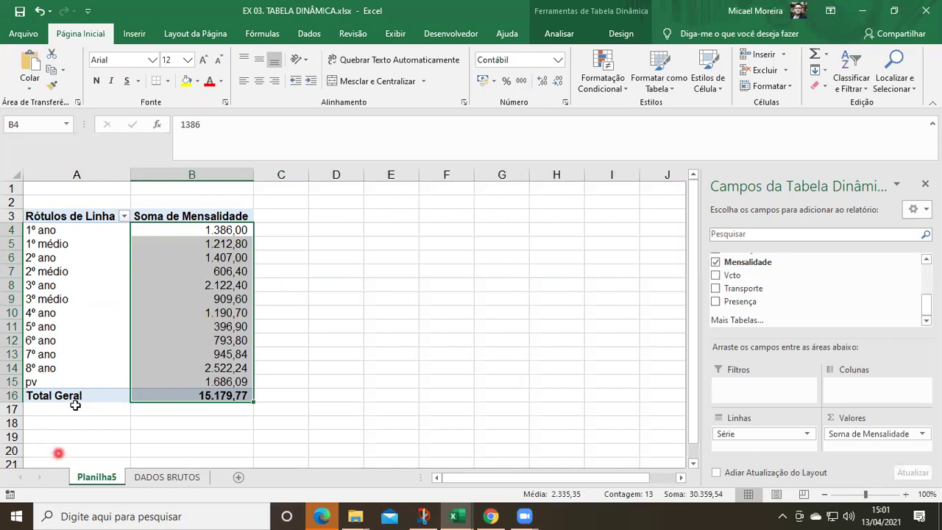
left_click_drag(35, 228, 220, 381)
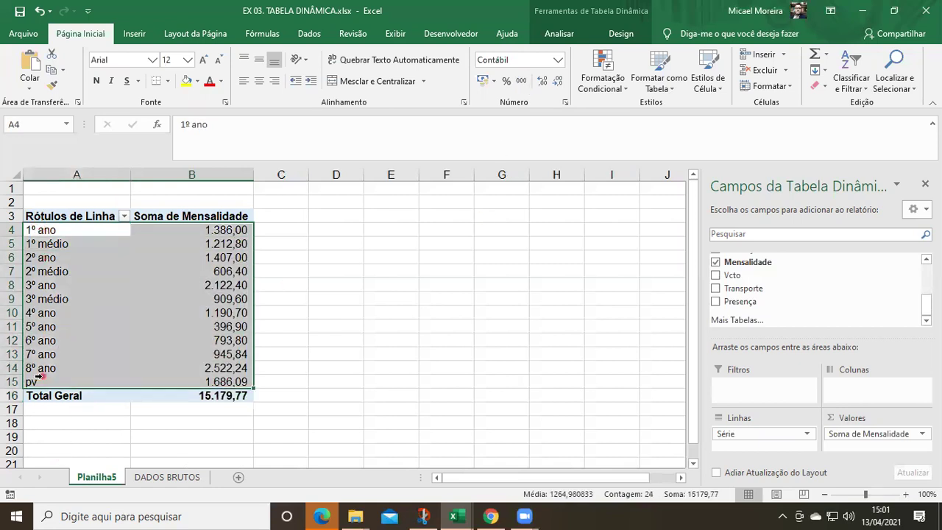
left_click_drag(229, 228, 227, 392)
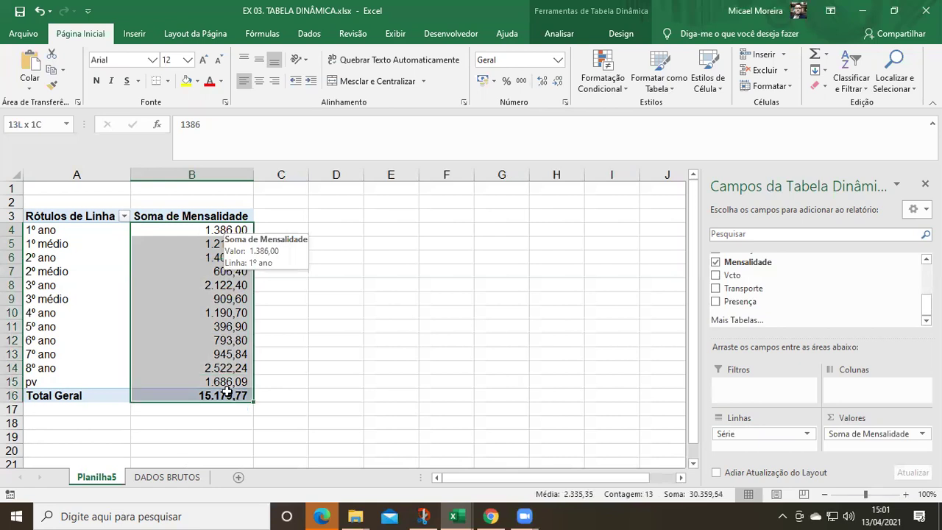
mouse_move(226, 392)
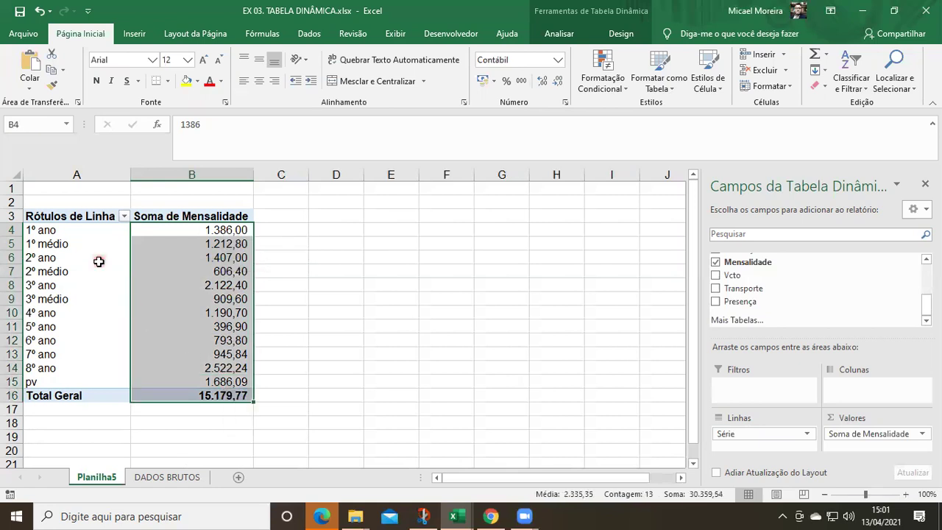
left_click(42, 225)
Put Vcto in the report filter with multiple-item selection enabled, leaving it at (Tudo)
left_click(44, 247)
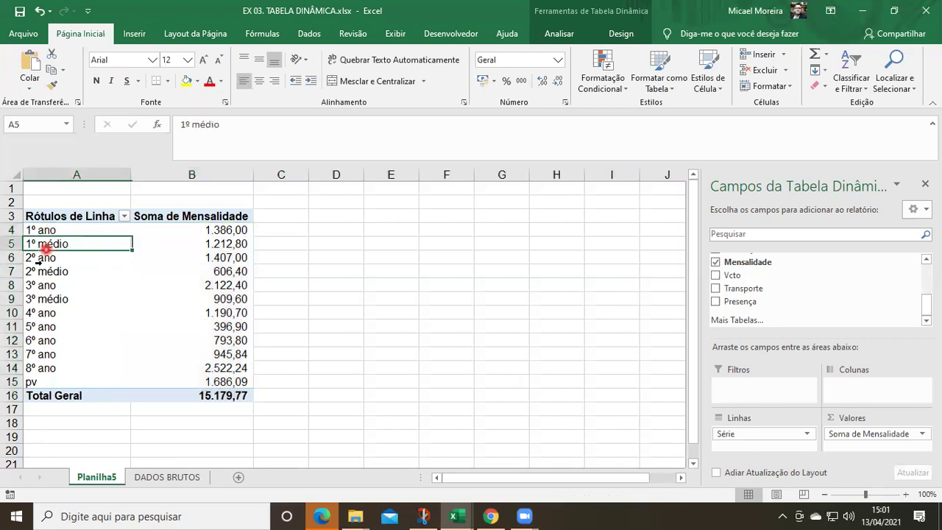
left_click(41, 298)
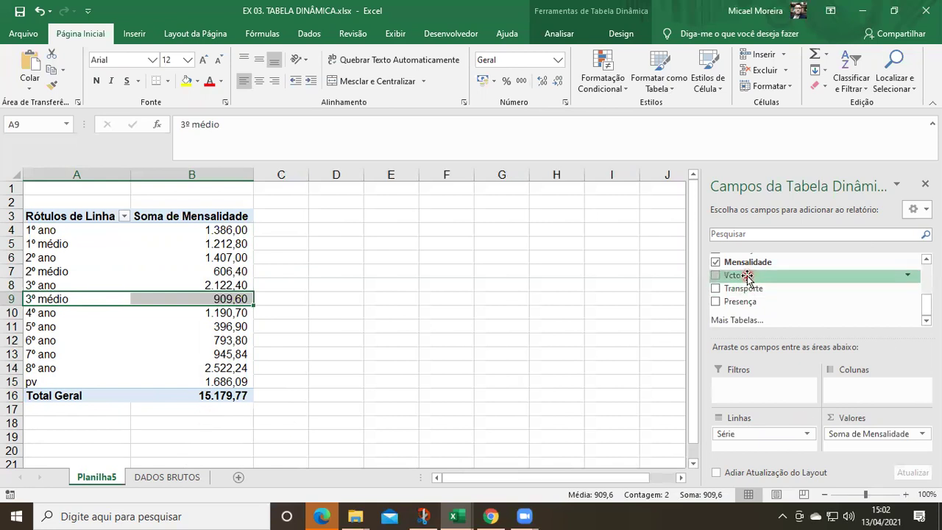
left_click_drag(747, 276, 737, 397)
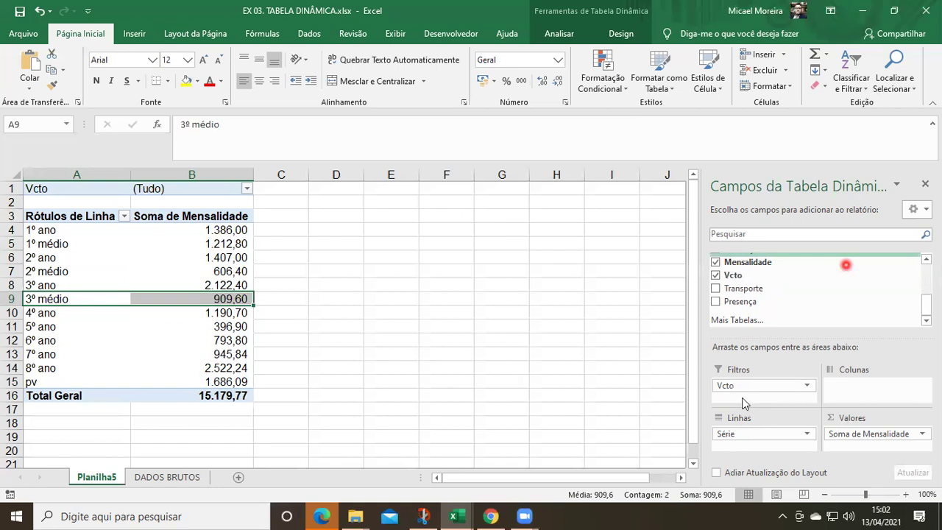
left_click(247, 188)
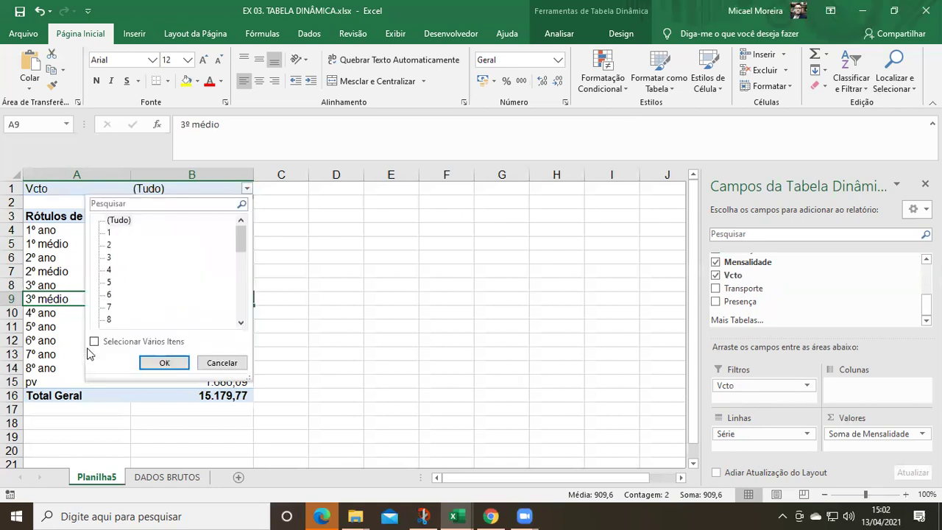
left_click(98, 343)
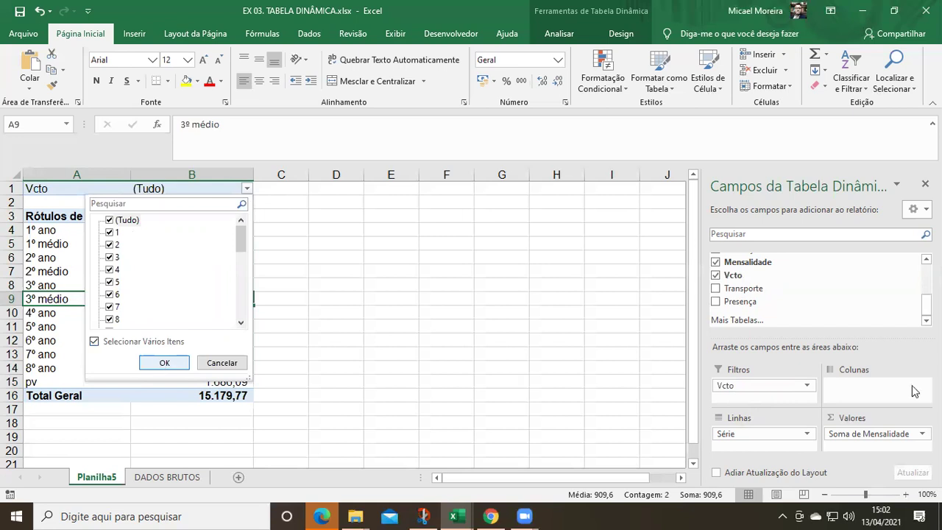
left_click(899, 390)
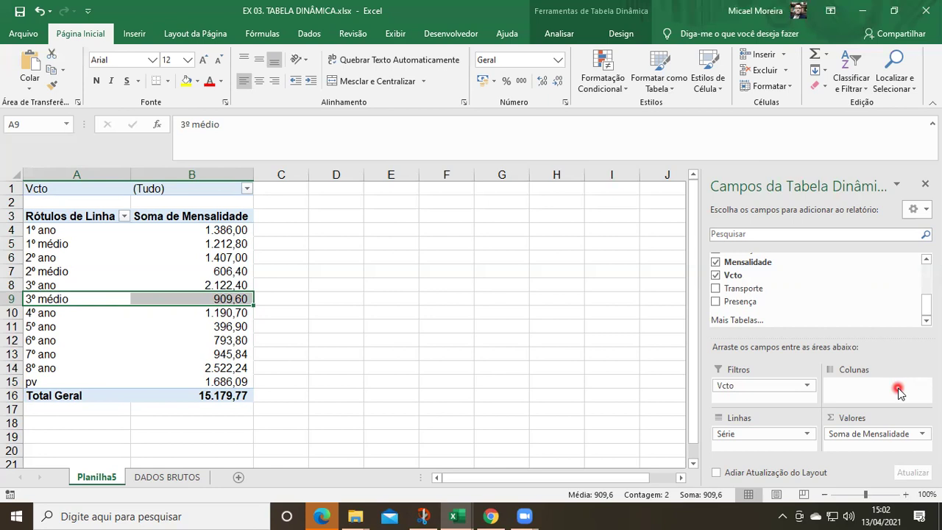
On DADOS BRUTOS, insert a blank column J before Vcto, shifting Vcto to K
left_click(167, 477)
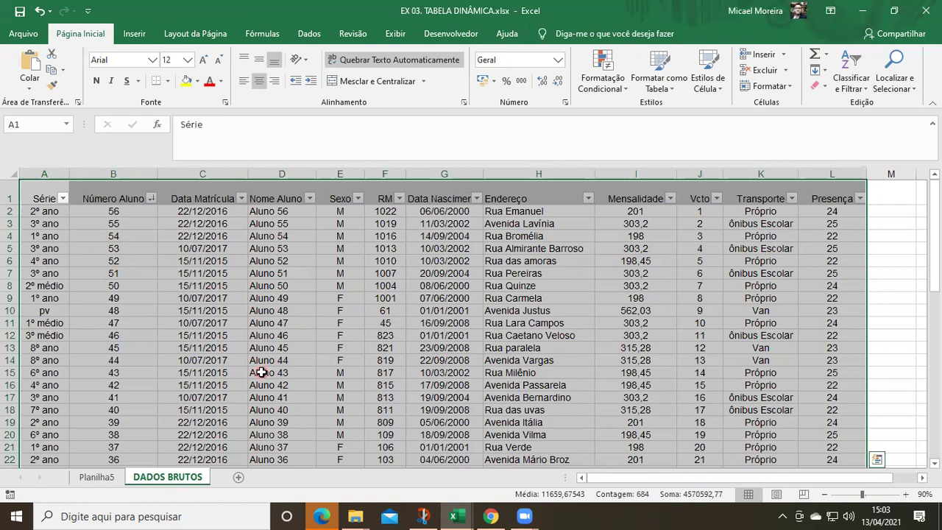
left_click(466, 358)
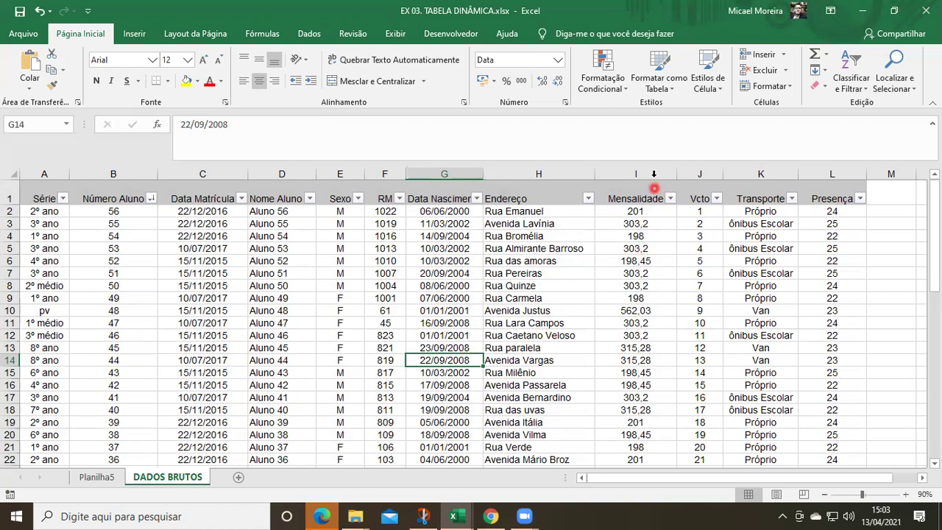
left_click(688, 175)
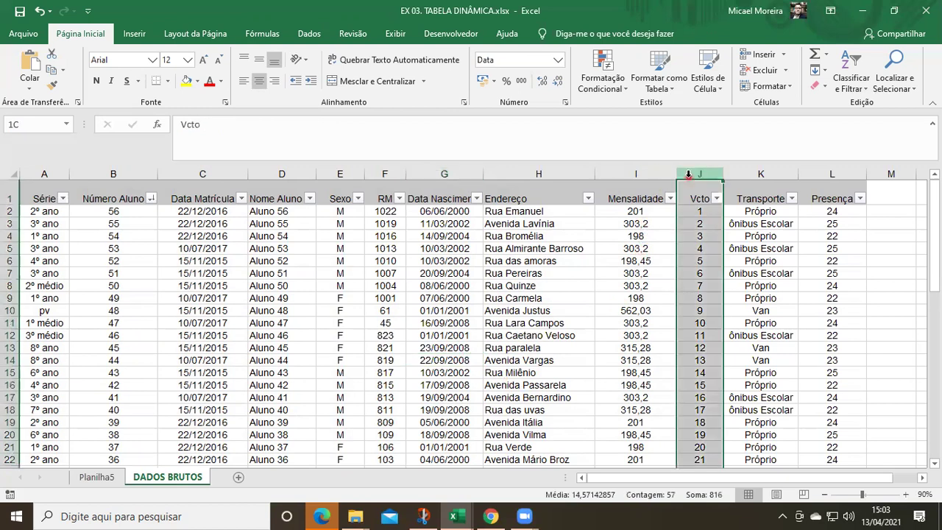
left_click(657, 237)
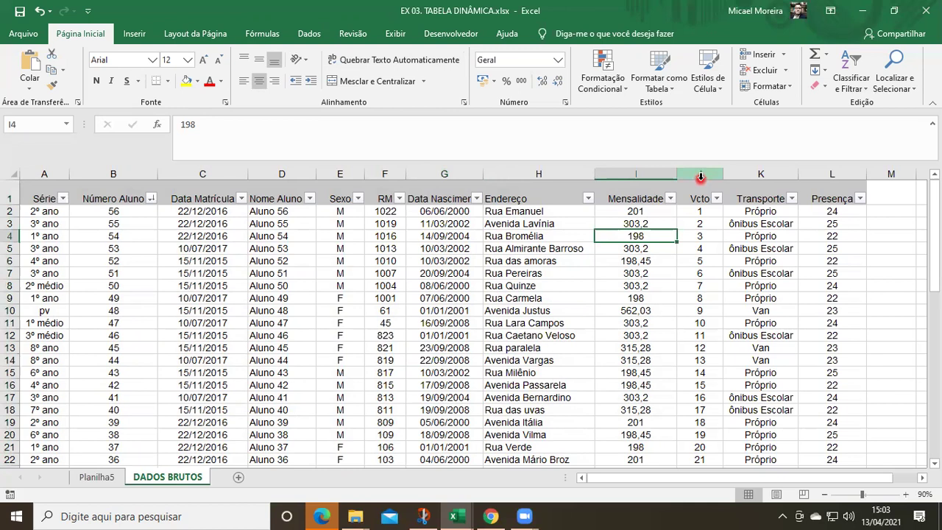
left_click(700, 176)
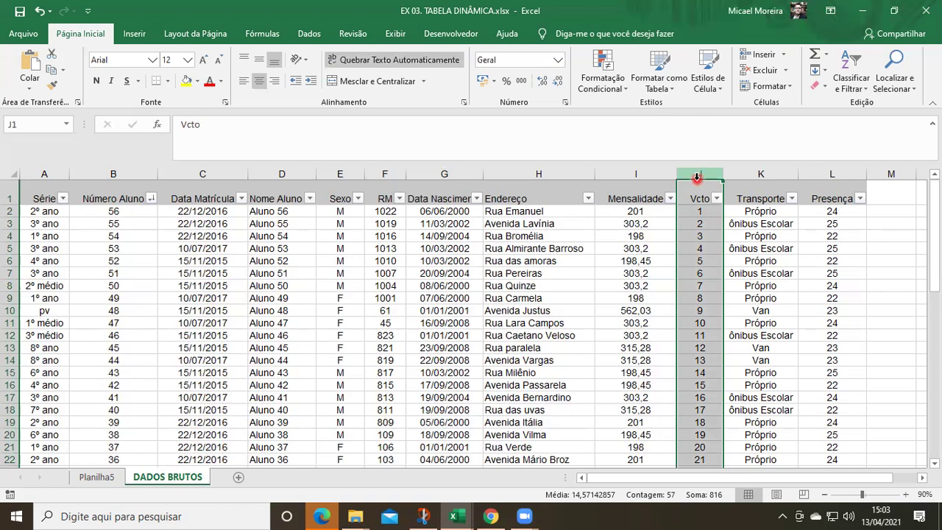
right_click(696, 179)
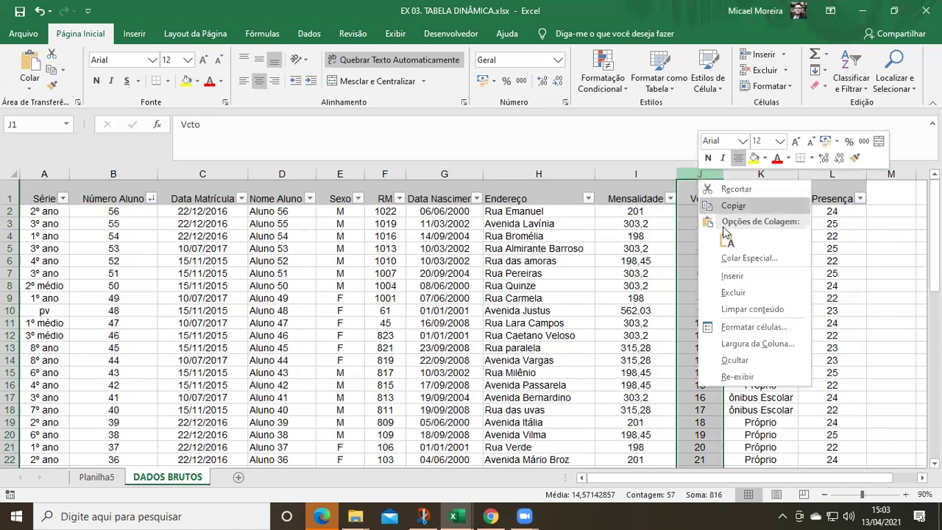
left_click(734, 276)
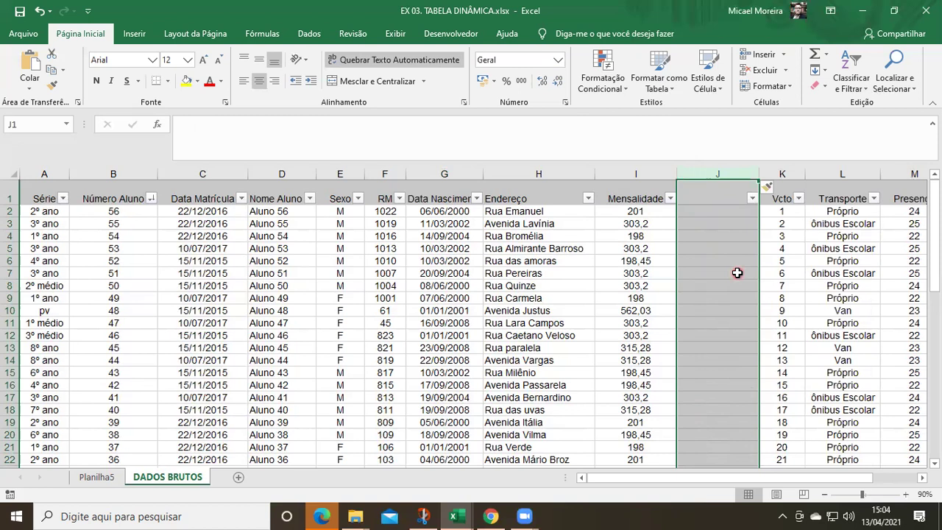
Enter the header Lucro Bruto in cell J1
left_click(716, 199)
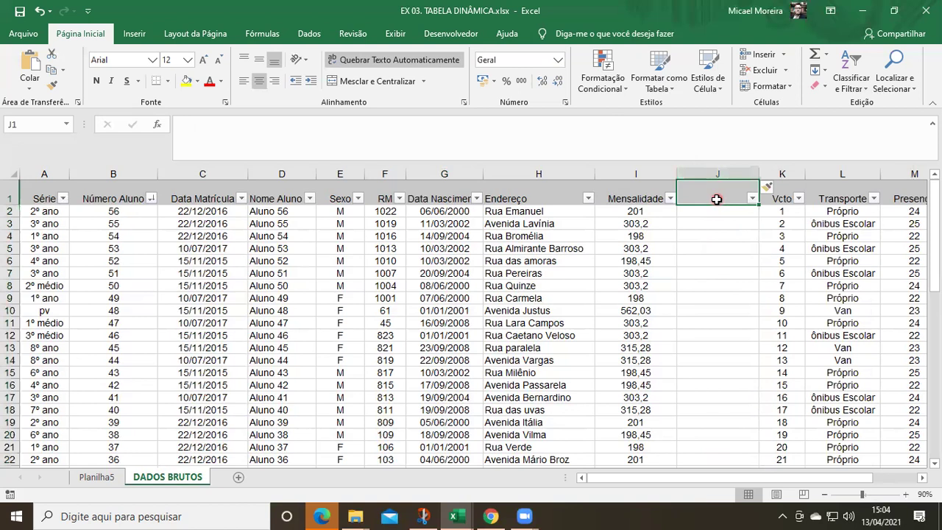
double_click(716, 199)
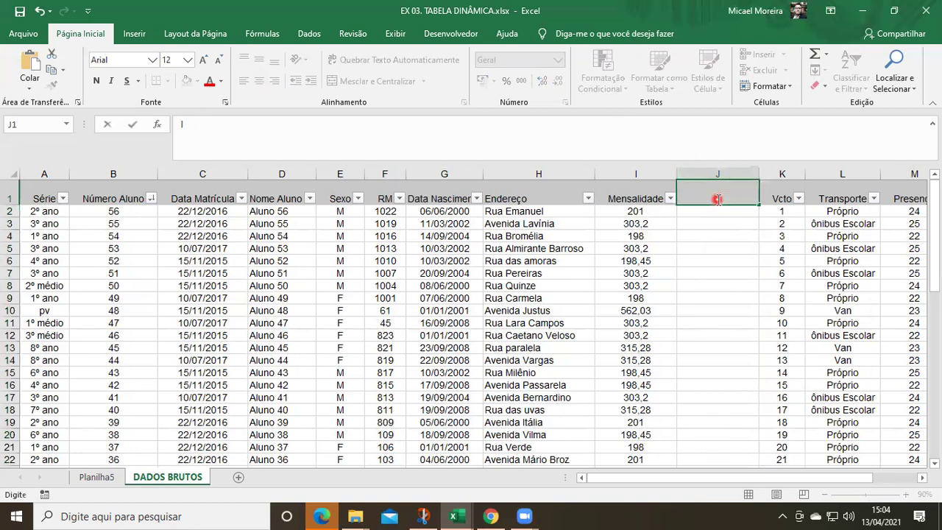
type("U")
key("BackSpace")
type("Lucro")
key("BackSpace")
key("BackSpace")
key("Print")
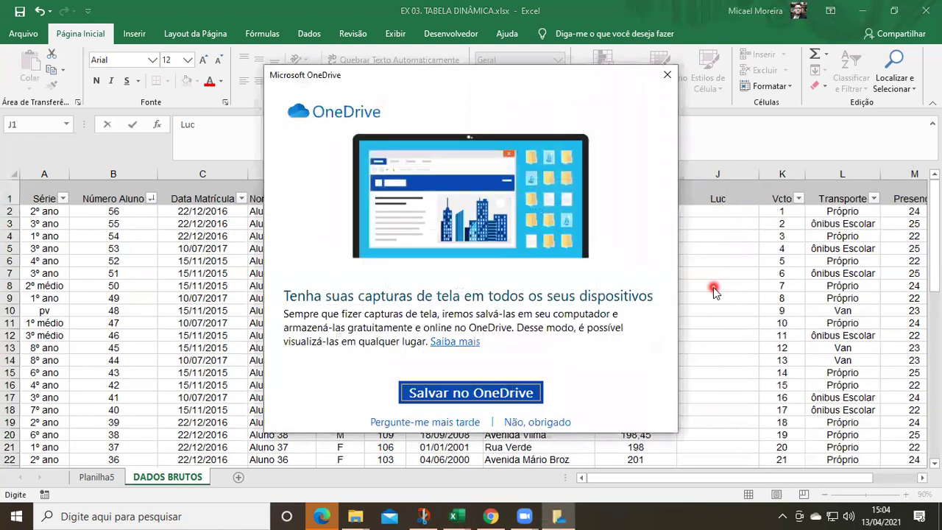
left_click(668, 75)
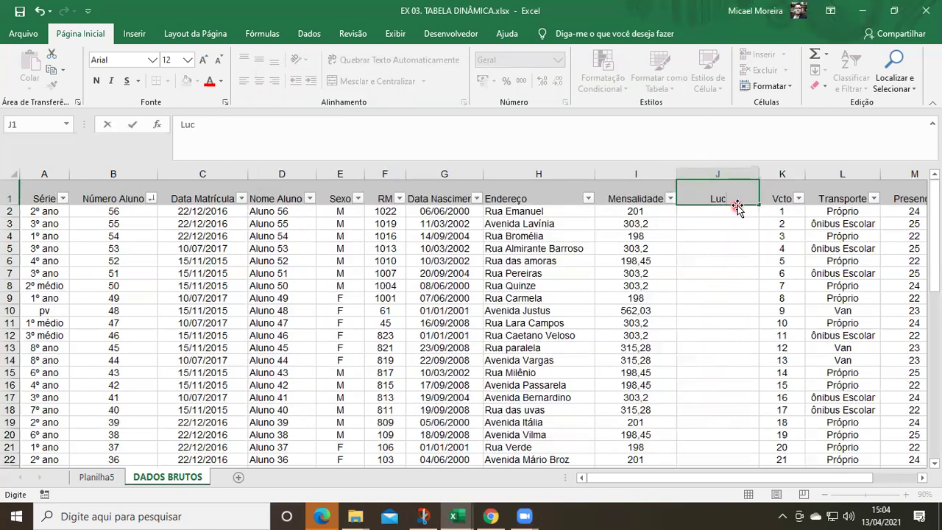
type("ro Br")
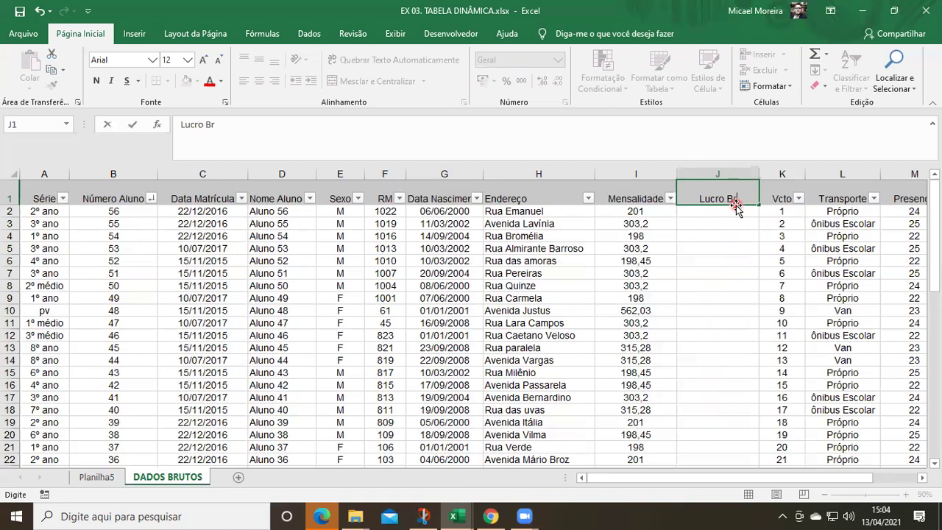
type("uto")
key("Return")
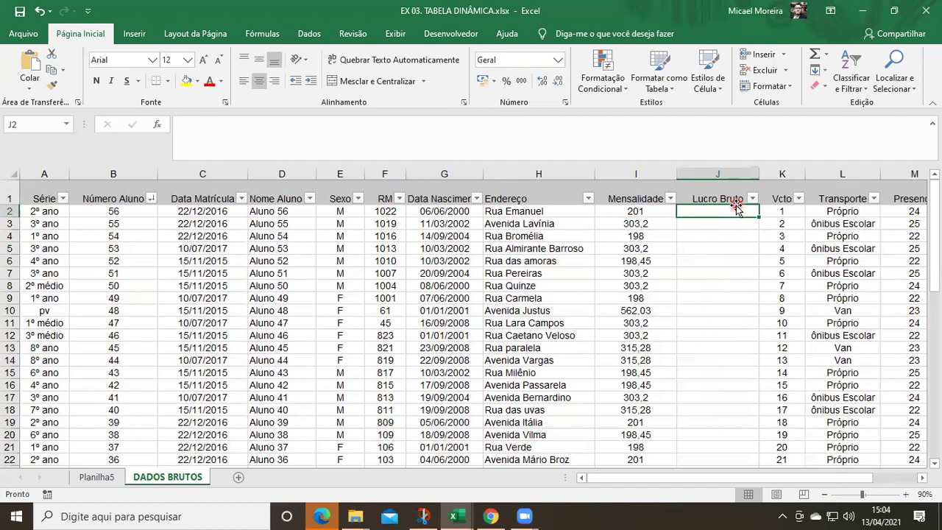
Enter =I2*45% in J2, giving 90,45
type("=")
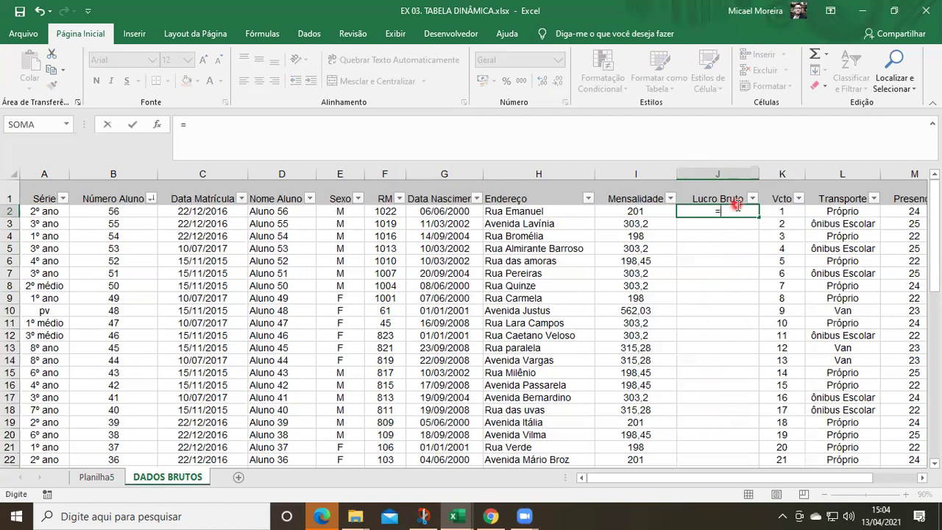
left_click(657, 212)
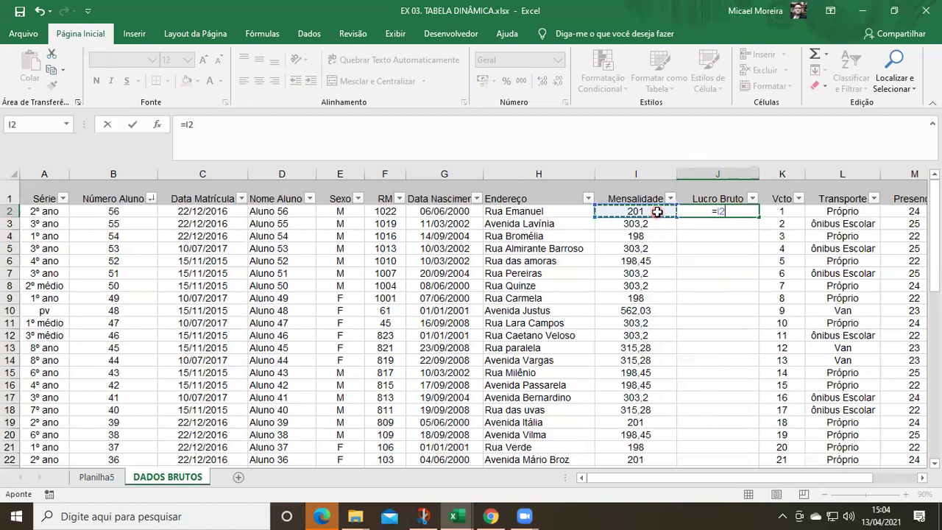
type("*")
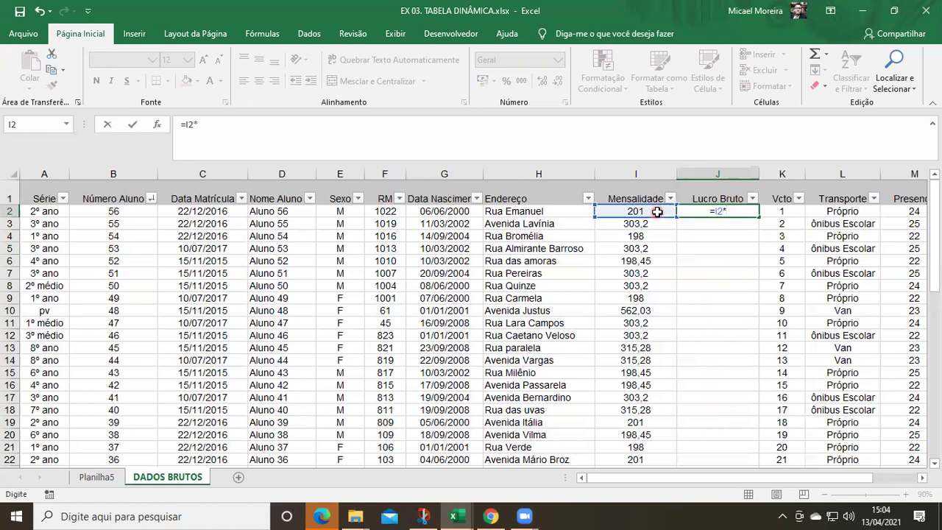
type("45%")
key("Return")
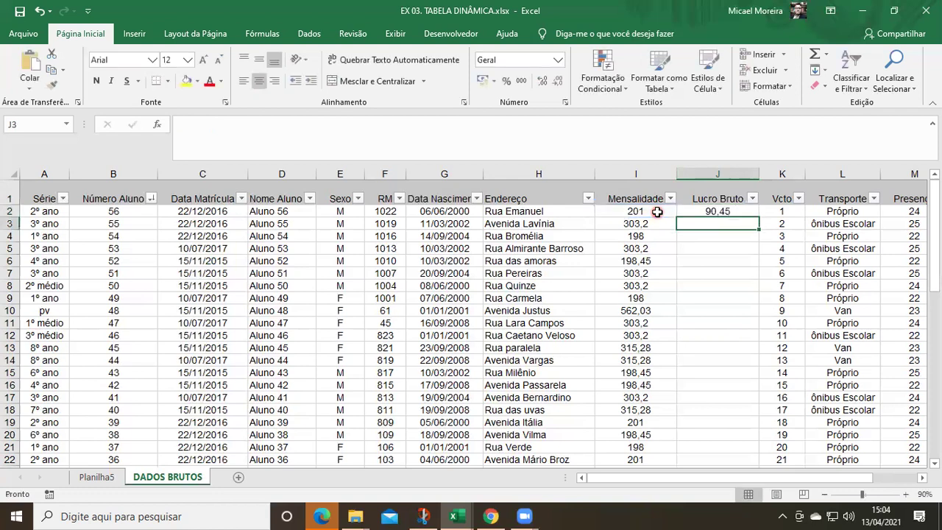
key("Up")
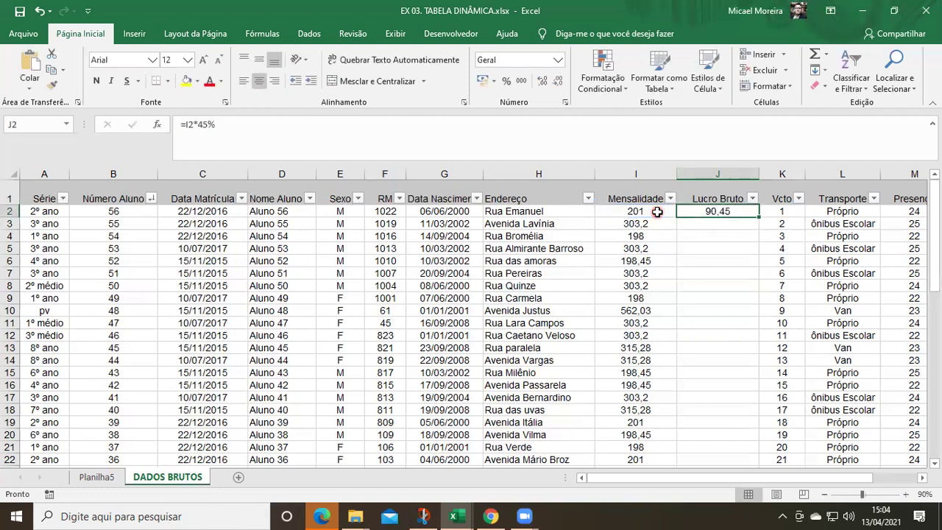
key("F2")
Copy the J2 formula and paste it down J2 through J57
key("ctrl+c")
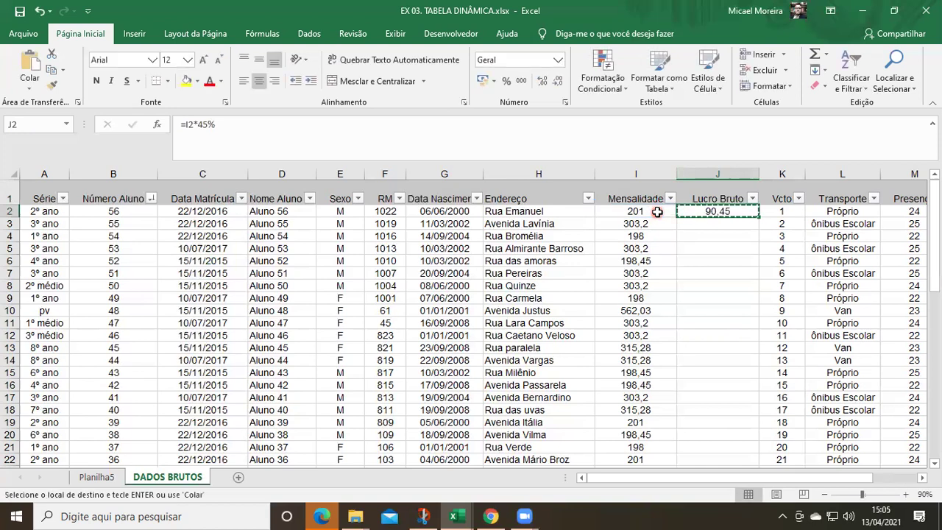
left_click(657, 212)
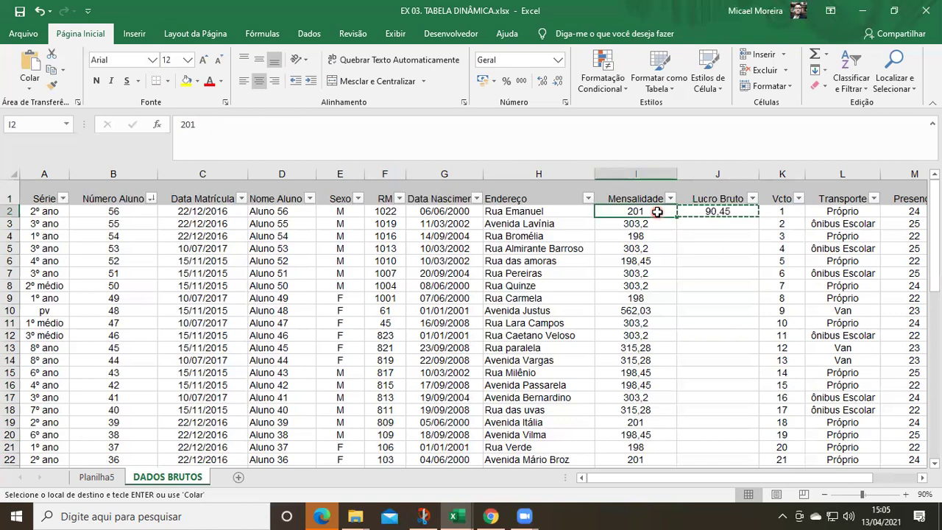
key("ctrl+shift+Down")
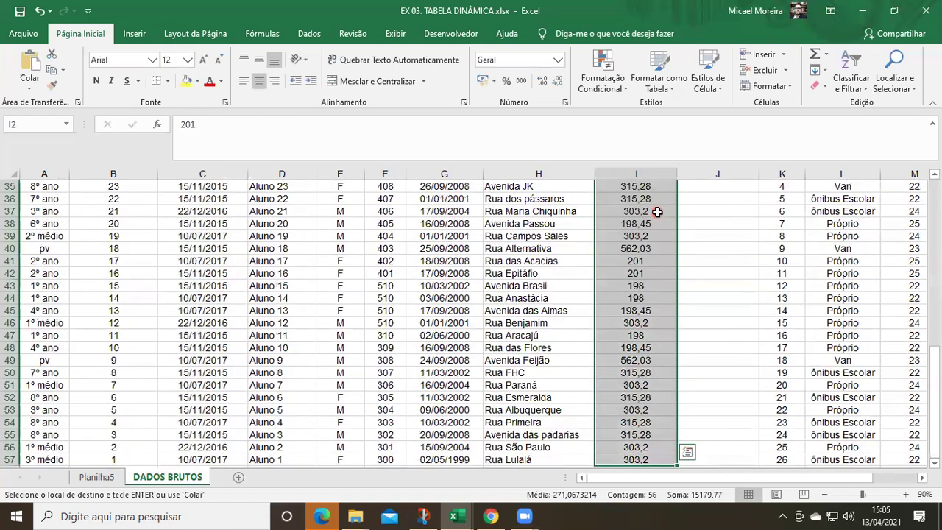
scroll(702, 412, "down", 1)
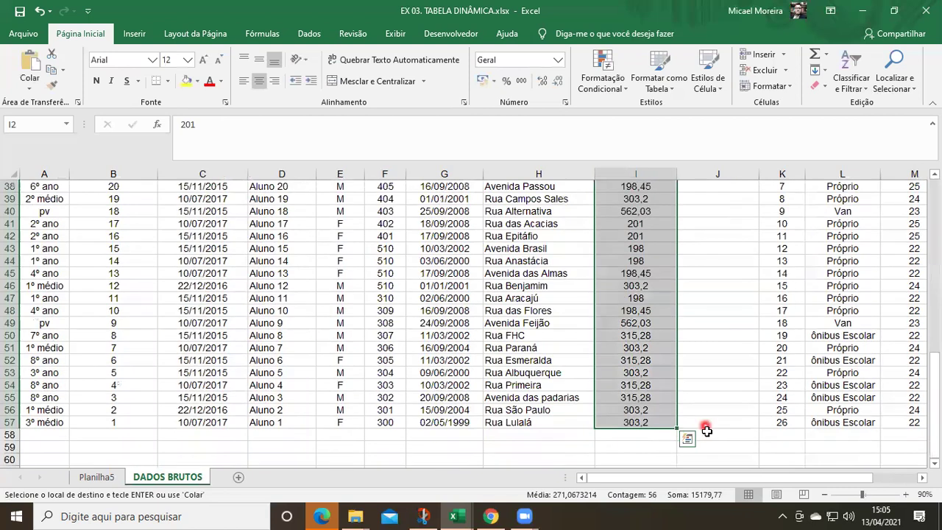
left_click(708, 423)
key("ctrl+v")
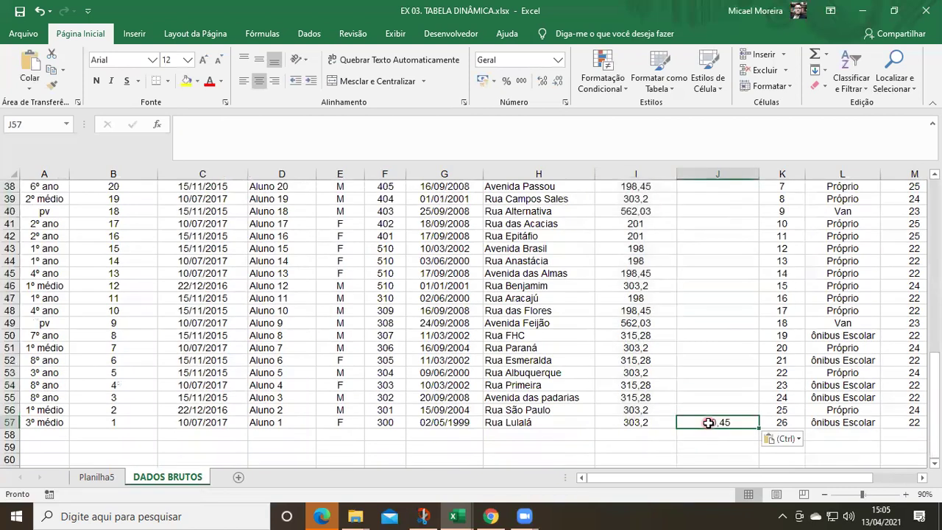
key("ctrl+c")
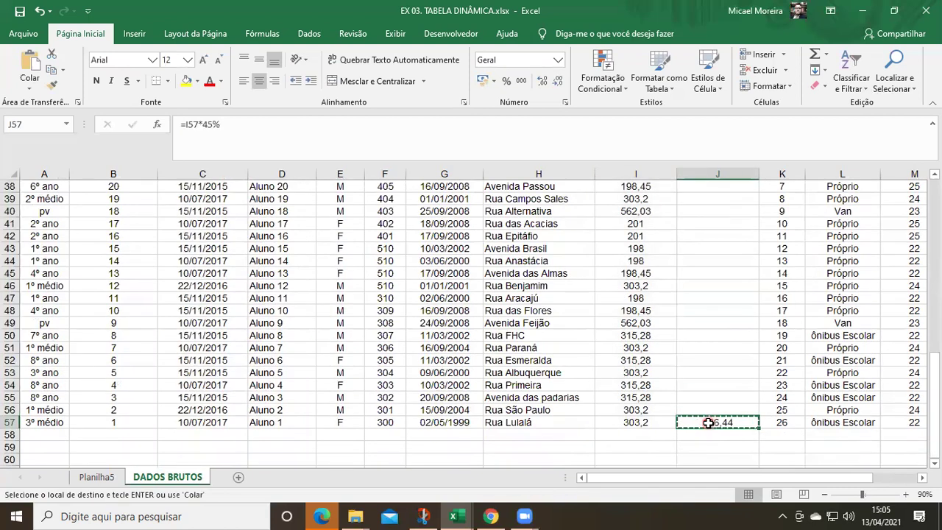
key("ctrl+shift+Up")
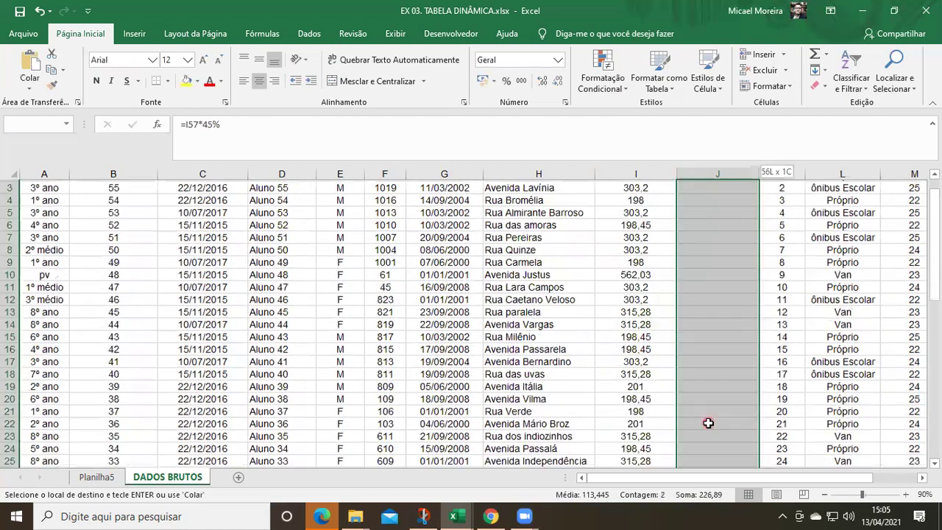
key("ctrl+v")
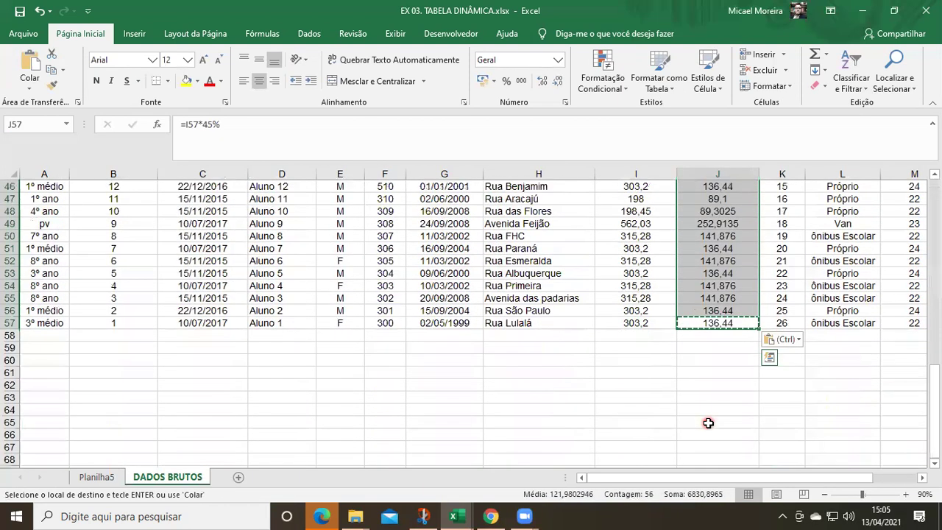
key("Escape")
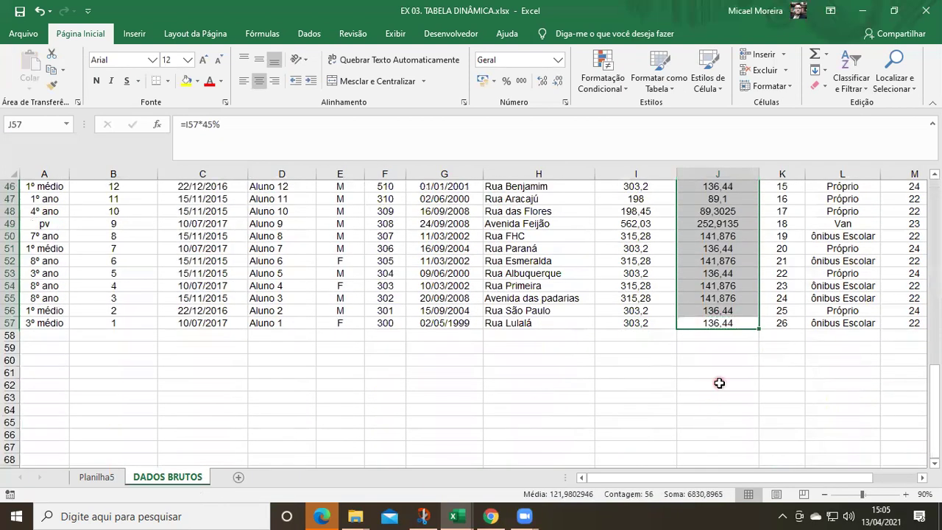
Re-copy the J2 formula and paste it again over J2:J57 to complete the fill
scroll(719, 383, "up", 15)
left_click(698, 211)
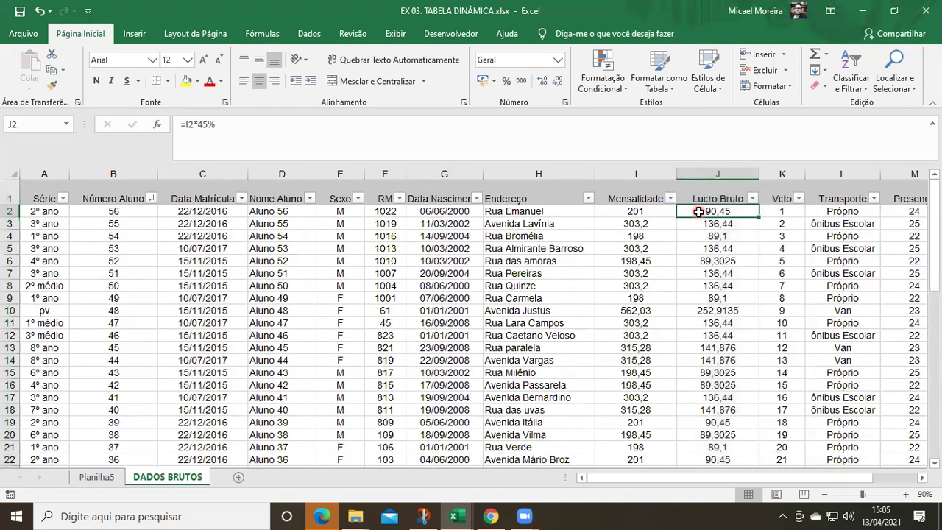
key("ctrl+c")
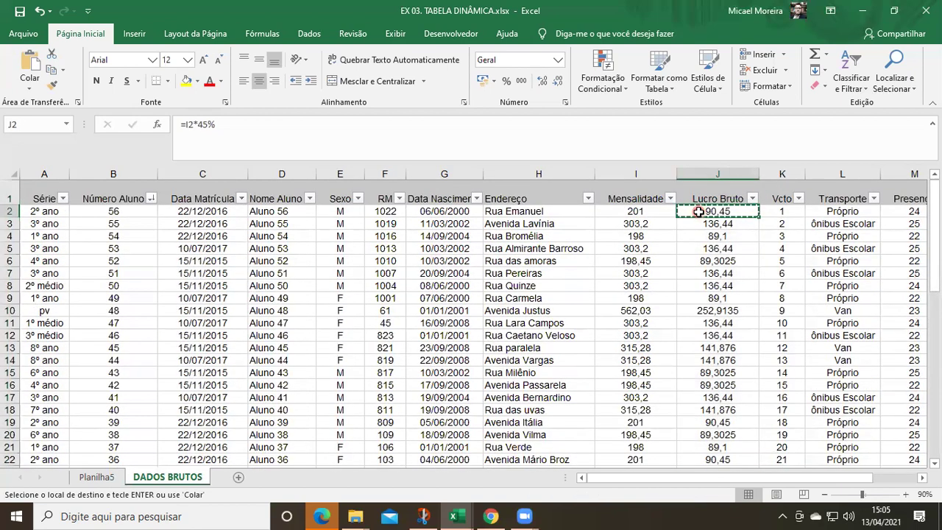
key("Left")
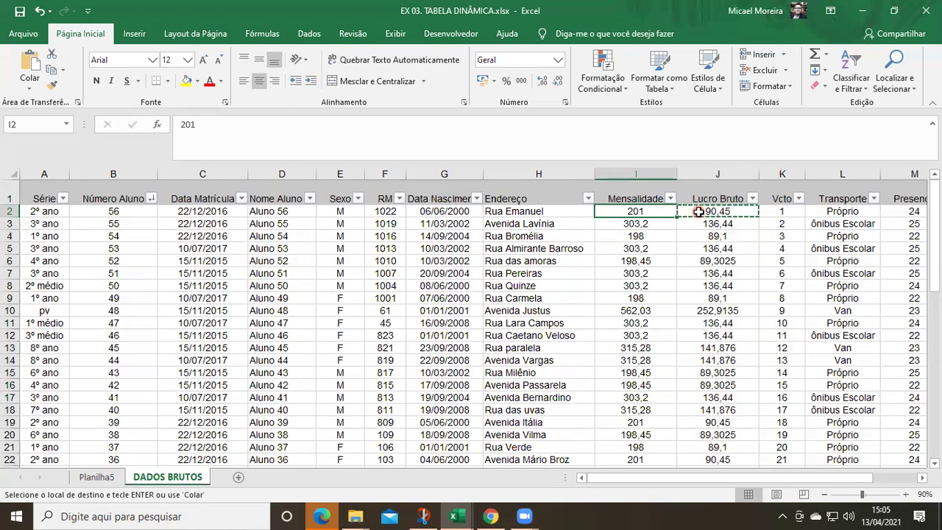
key("ctrl+shift+Down")
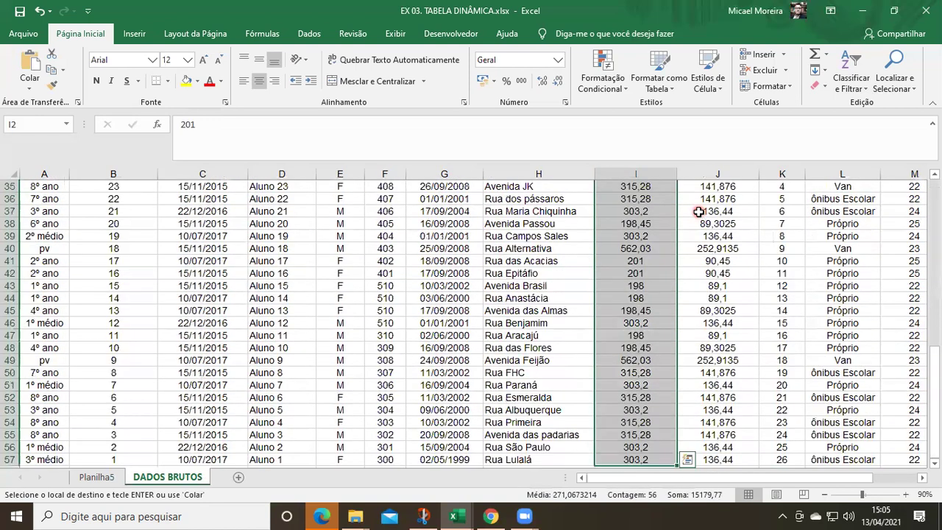
left_click(725, 460)
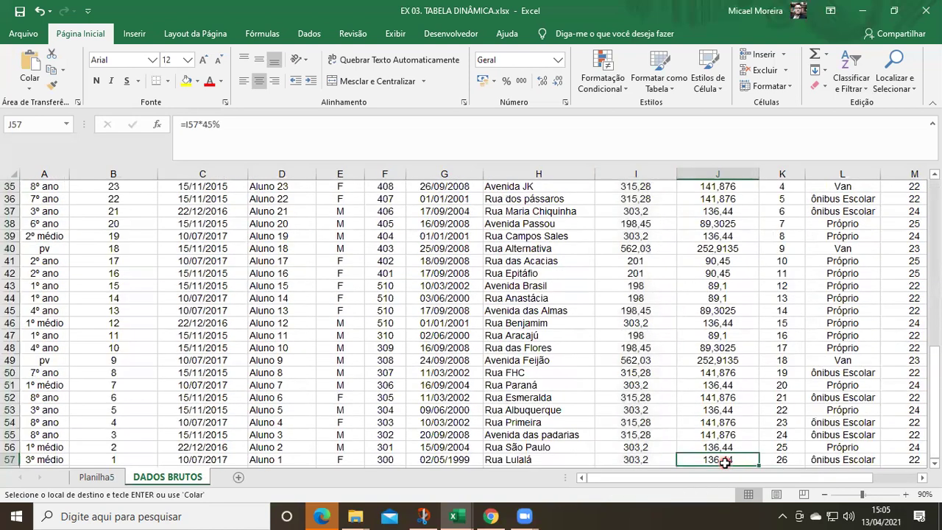
key("ctrl+v")
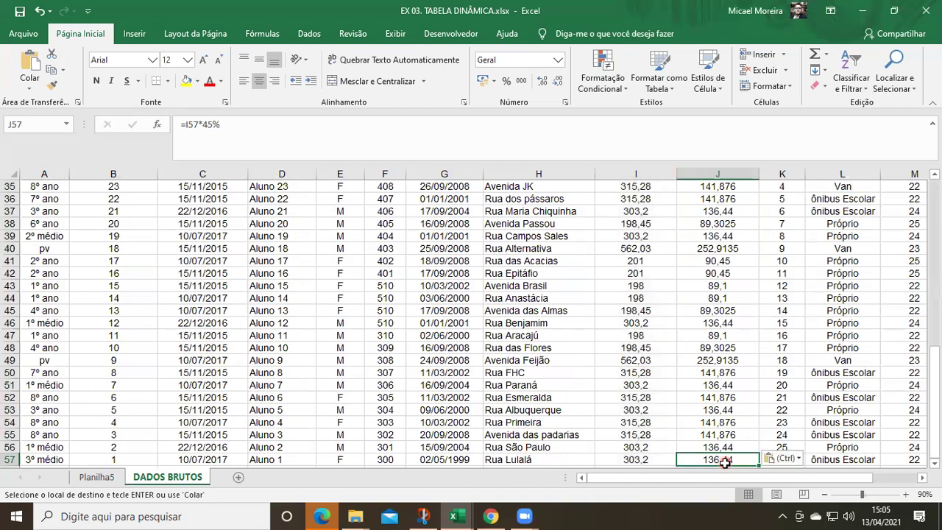
key("ctrl")
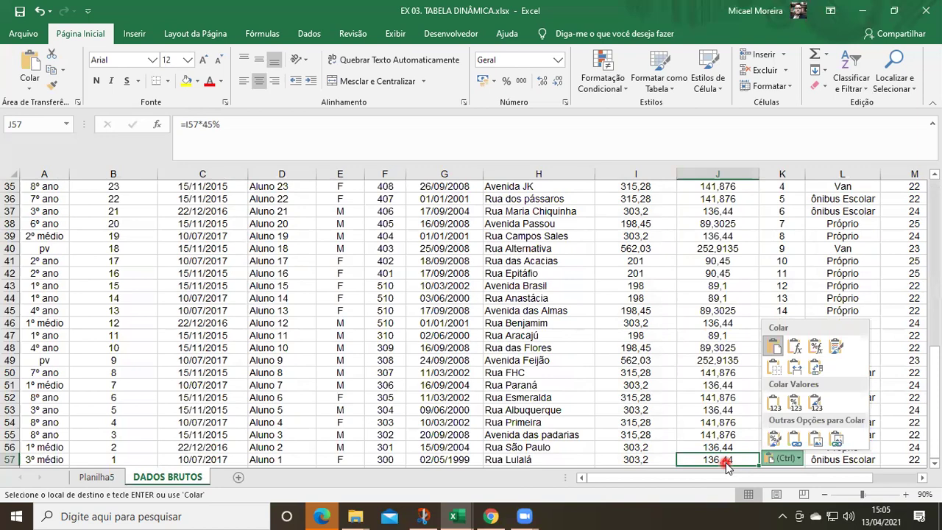
left_click(726, 462)
key("ctrl+c")
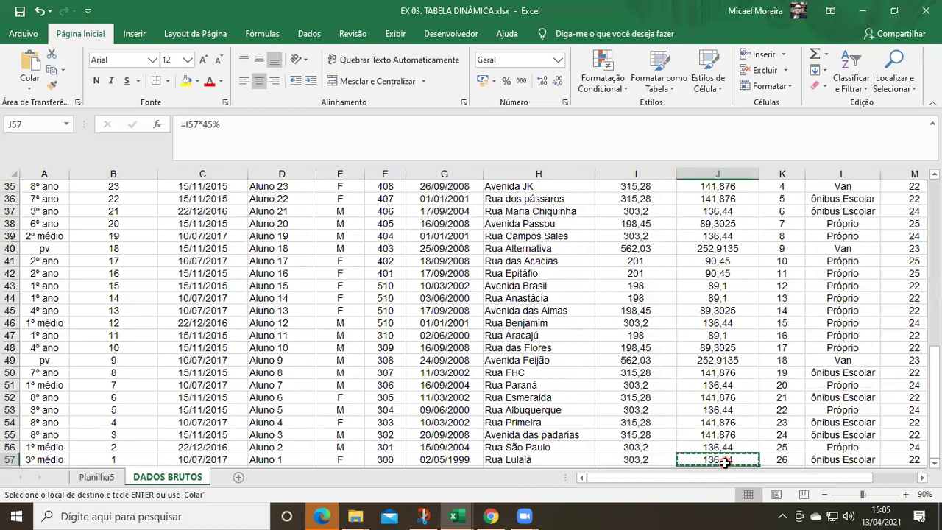
key("ctrl+shift+Up")
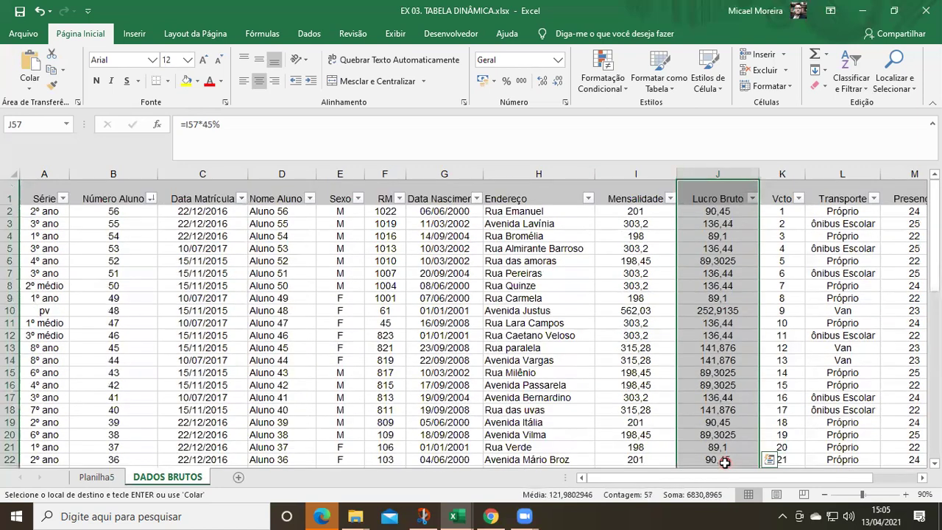
key("shift+Down")
key("ctrl+v")
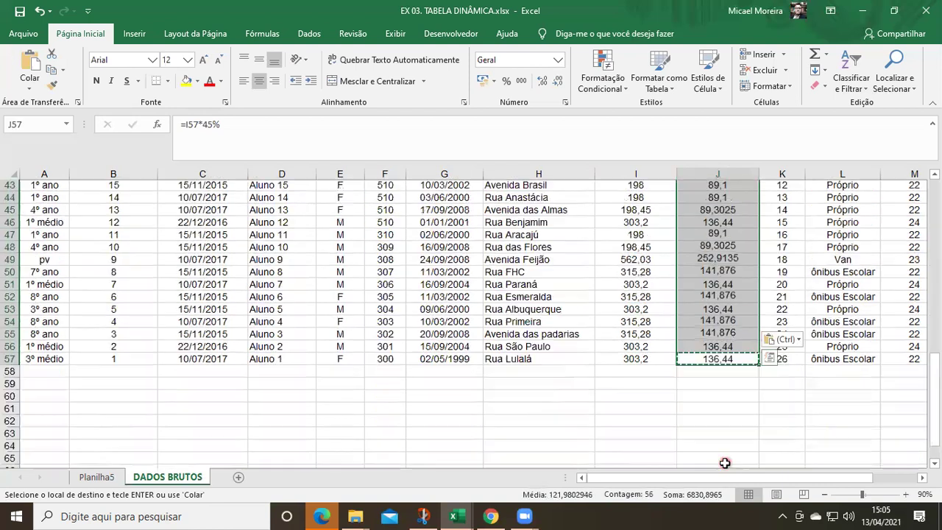
key("Escape")
Verify the formulas in J54, J51, J49, J25 and J2 compute 45% of Mensalidade
left_click(716, 285)
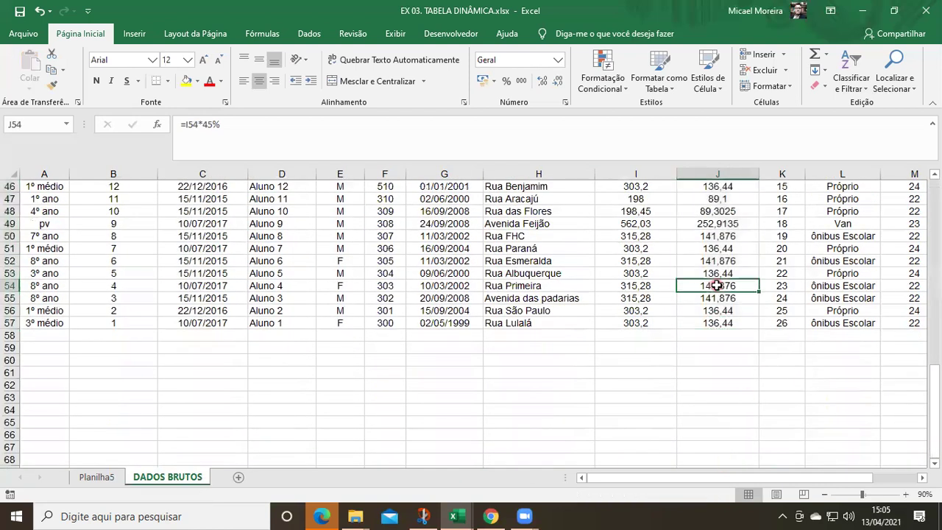
double_click(717, 286)
left_click(717, 260)
double_click(718, 248)
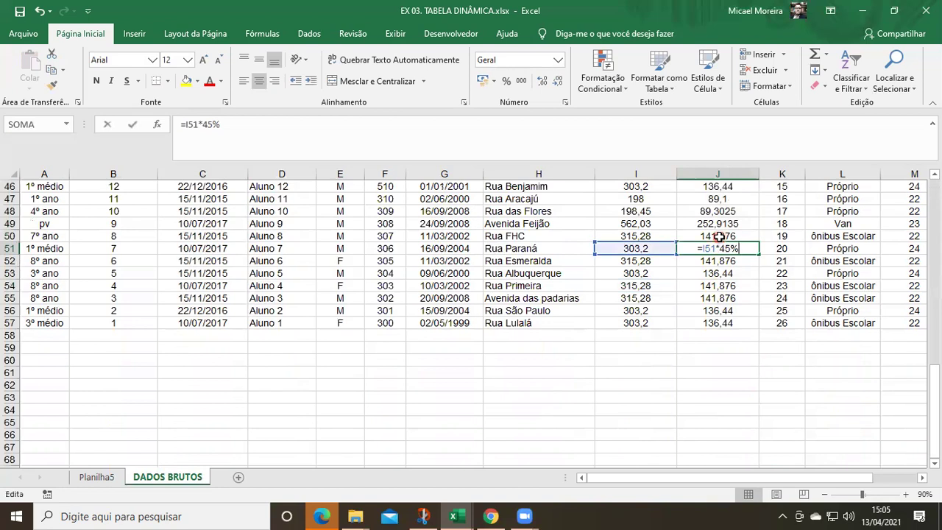
double_click(727, 223)
key("Escape")
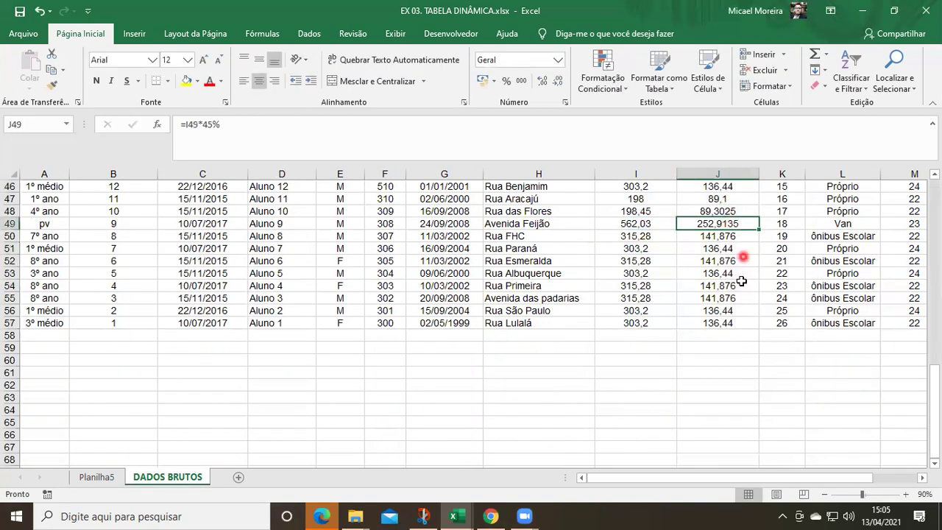
scroll(723, 254, "up", 9)
double_click(724, 257)
key("Escape")
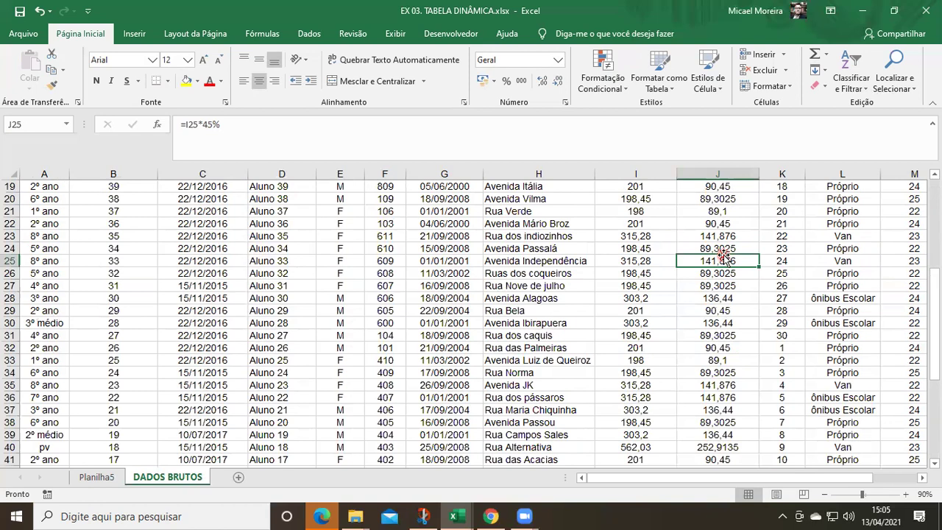
scroll(723, 254, "up", 1)
scroll(724, 254, "up", 5)
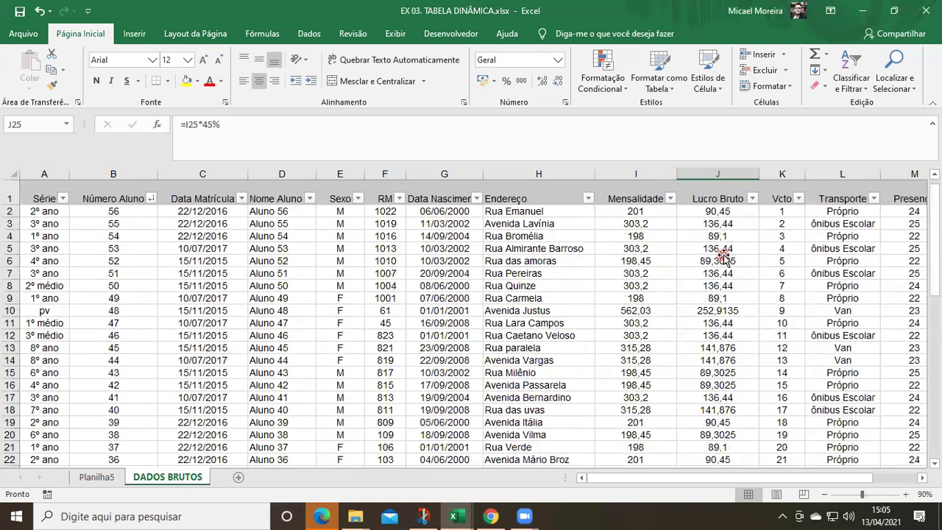
left_click(729, 211)
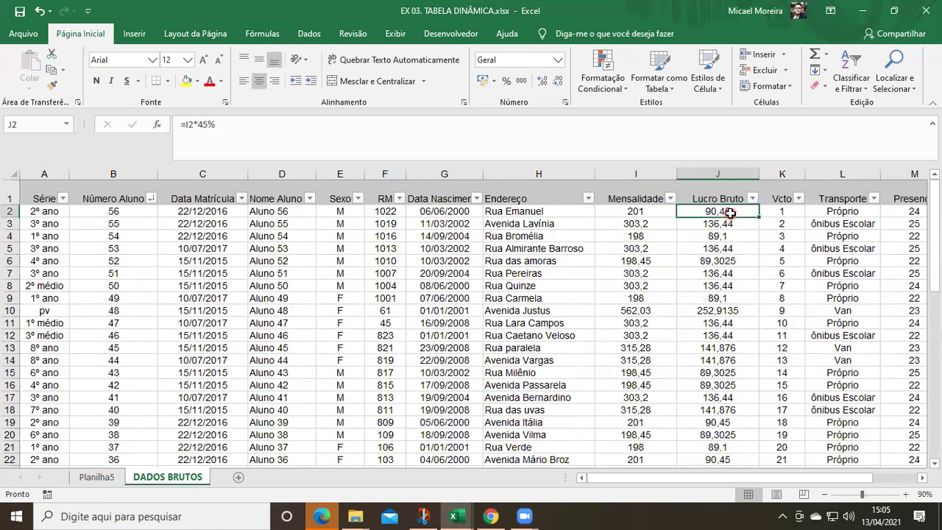
Return to the Planilha5 pivot and browse its field list and Série values
left_click(108, 482)
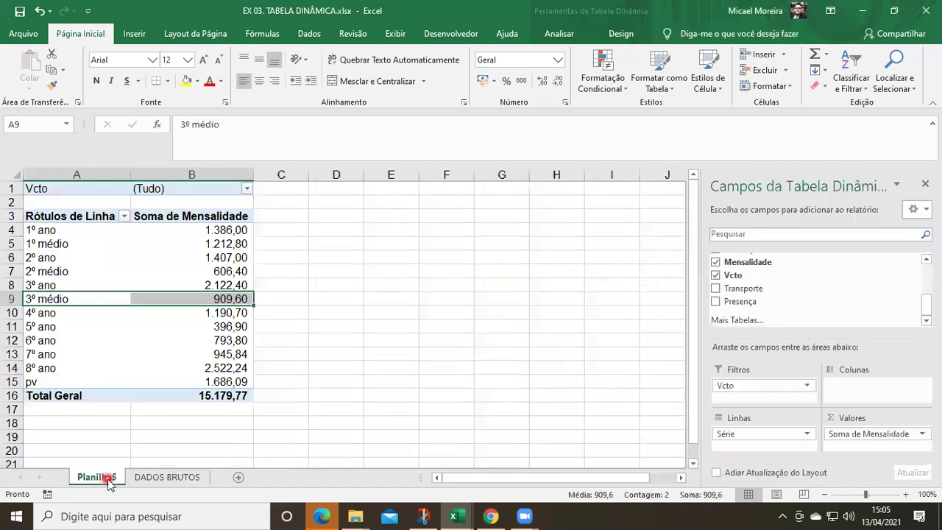
left_click(104, 263)
scroll(842, 276, "up", 3)
scroll(841, 282, "up", 3)
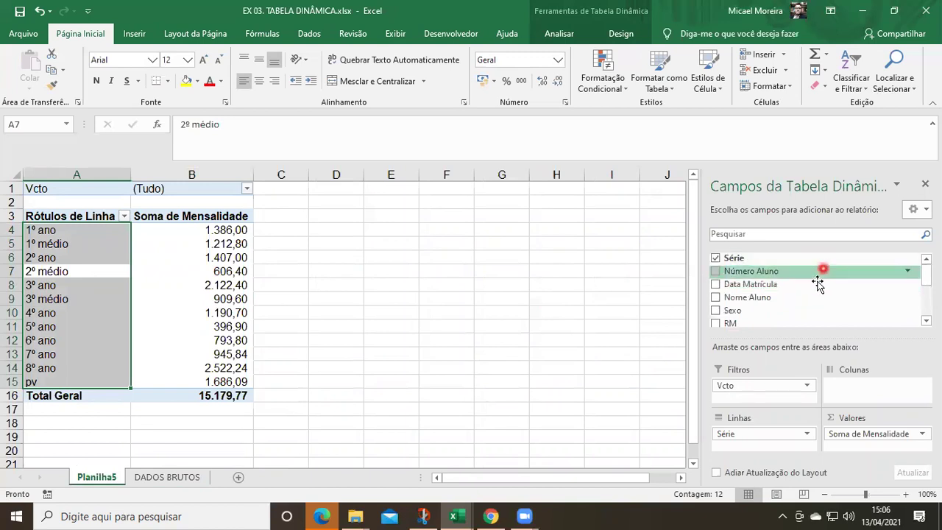
scroll(815, 289, "down", 3)
scroll(815, 289, "down", 3)
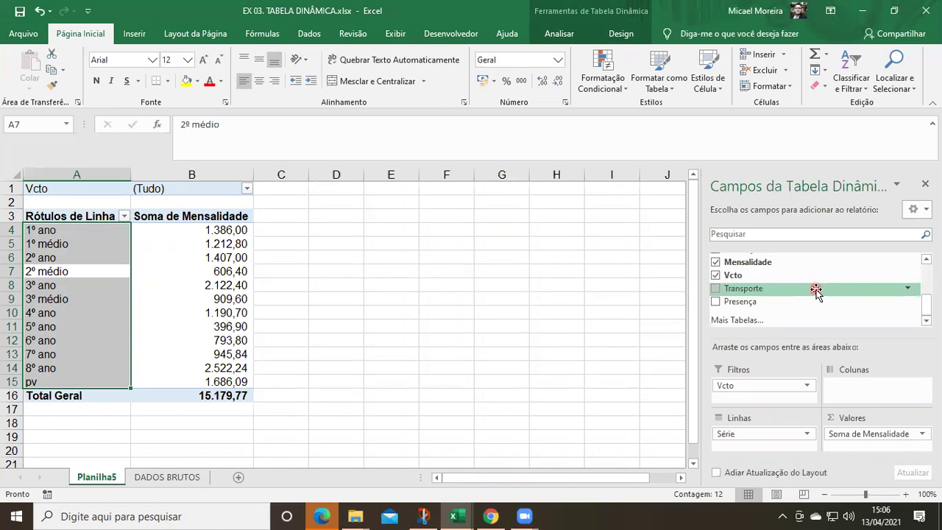
left_click_drag(816, 289, 801, 253)
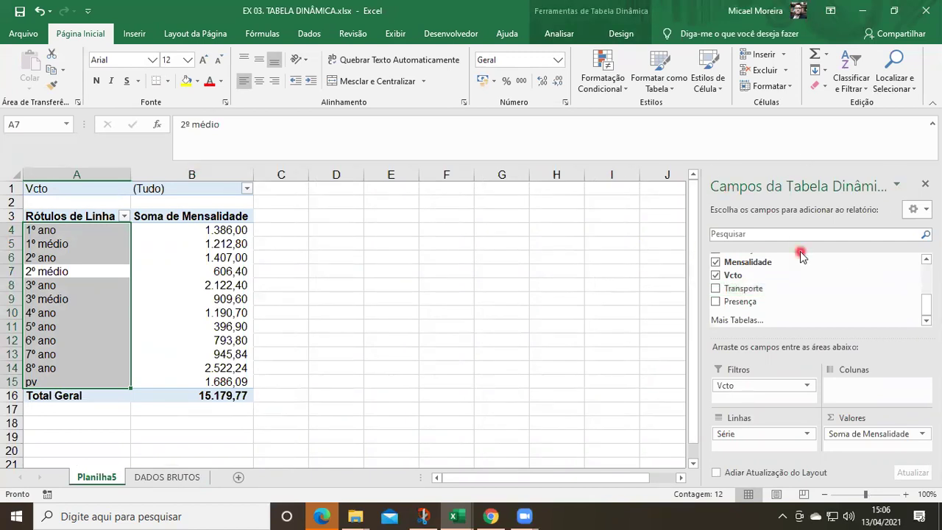
left_click_drag(801, 253, 186, 273)
left_click(186, 274)
left_click(85, 256)
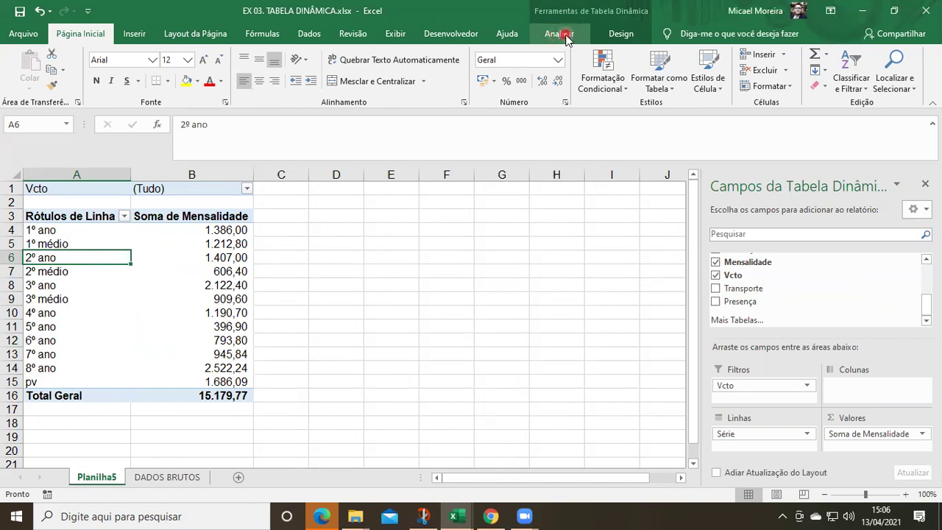
Change the pivot source to 'DADOS BRUTOS'!$A$1:$M$57, including the Lucro Bruto column
left_click(566, 36)
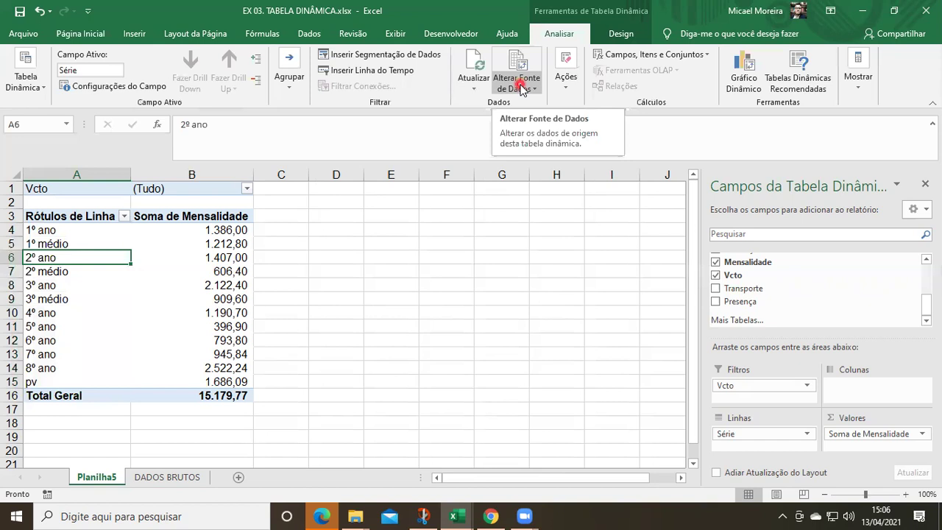
left_click(520, 87)
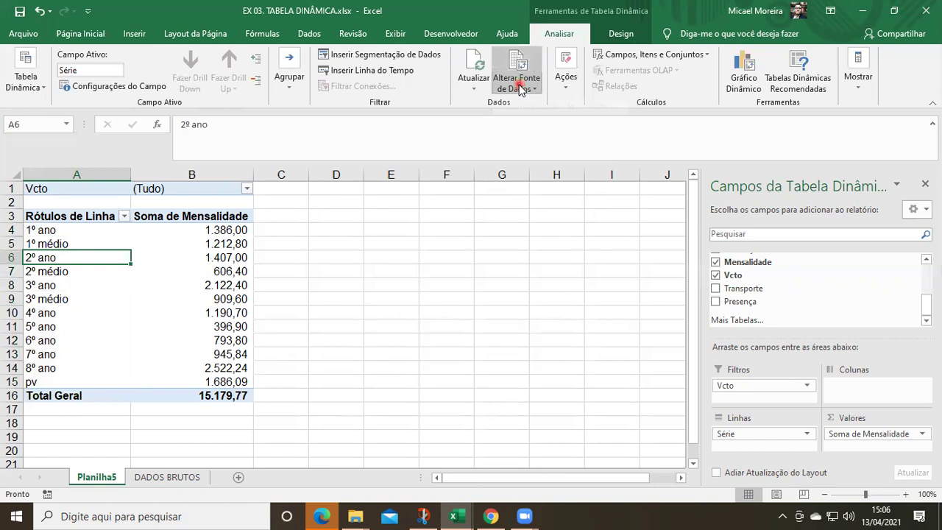
left_click(520, 88)
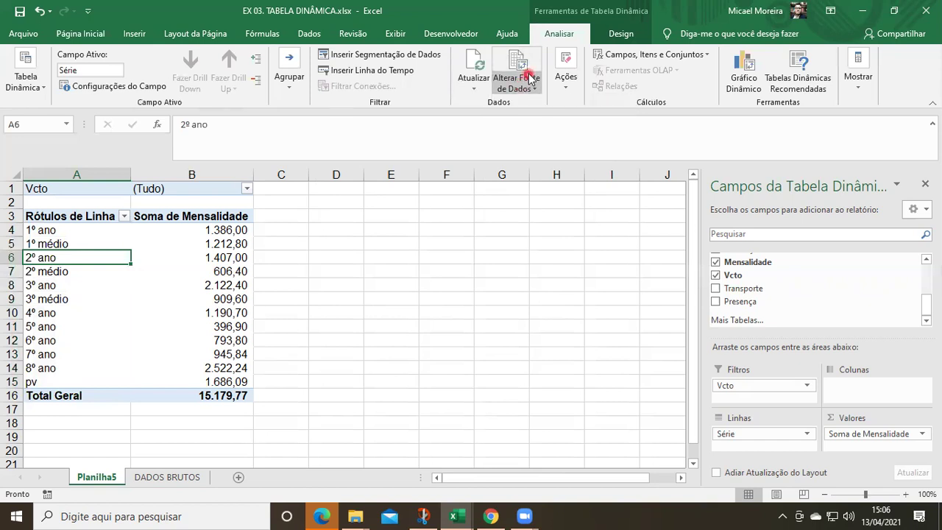
left_click(530, 88)
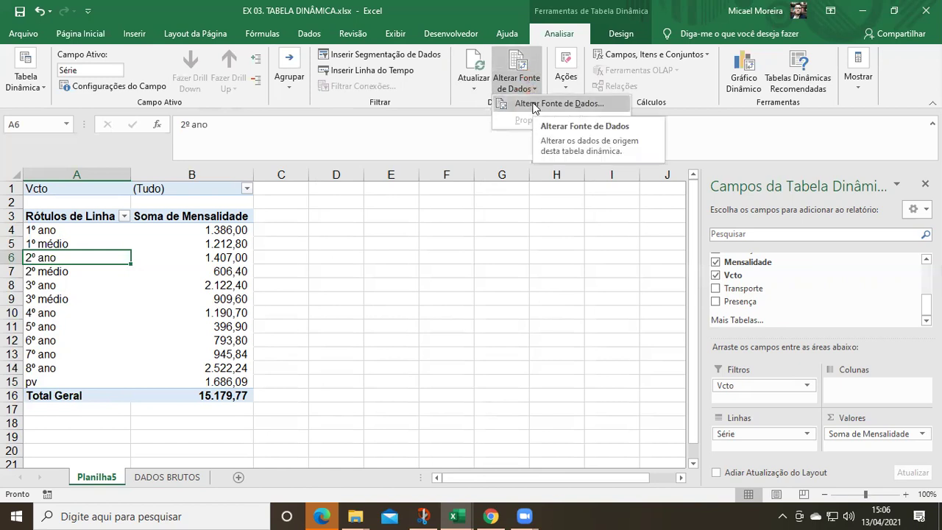
left_click(535, 104)
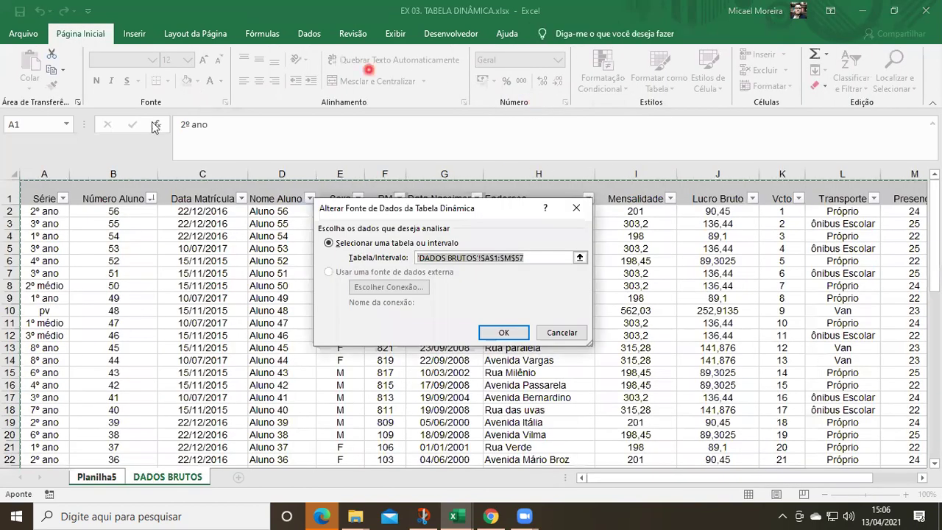
left_click(63, 200)
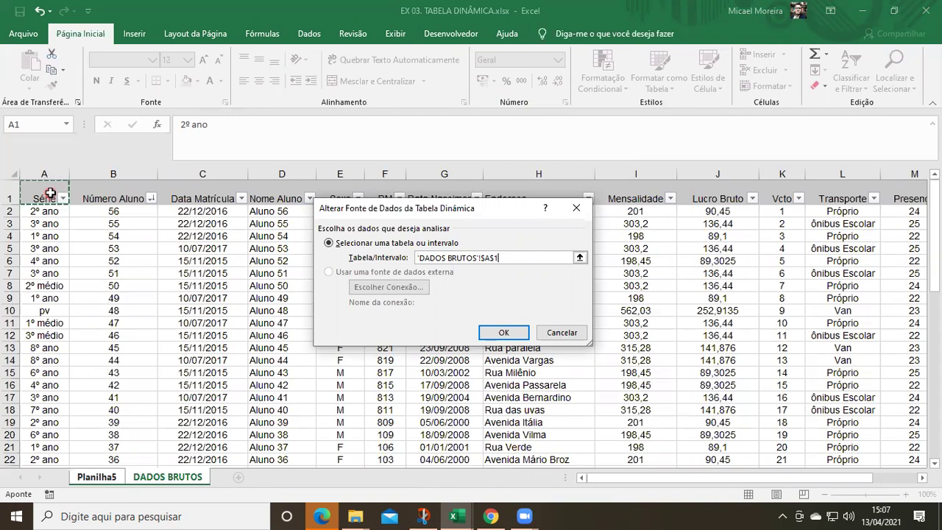
key("ctrl+shift+End")
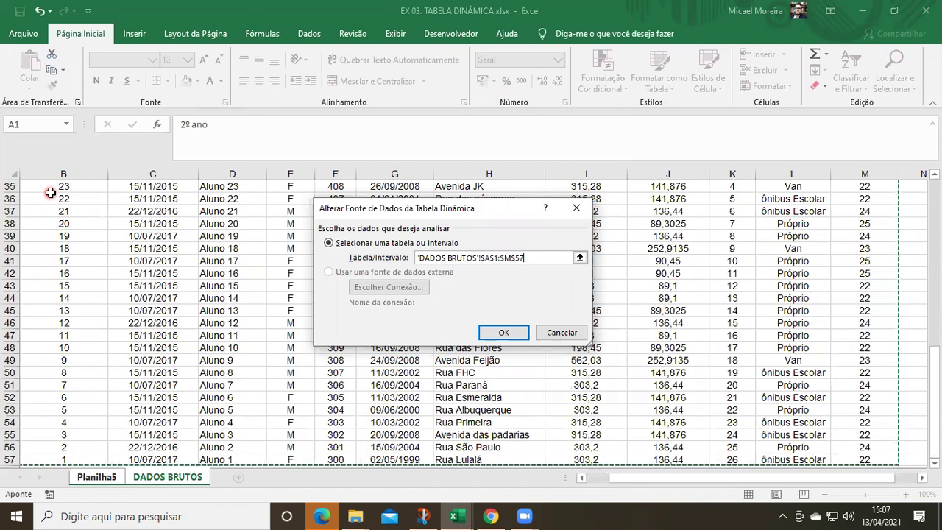
left_click(496, 333)
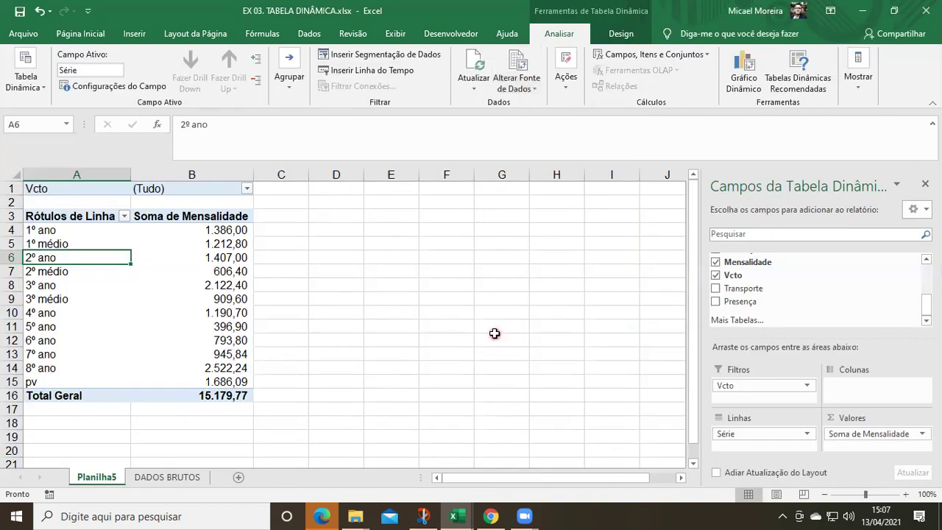
Refresh the Planilha5 pivot so the new Lucro Bruto field becomes available
scroll(886, 294, "up", 3)
scroll(886, 294, "up", 2)
scroll(883, 287, "up", 1)
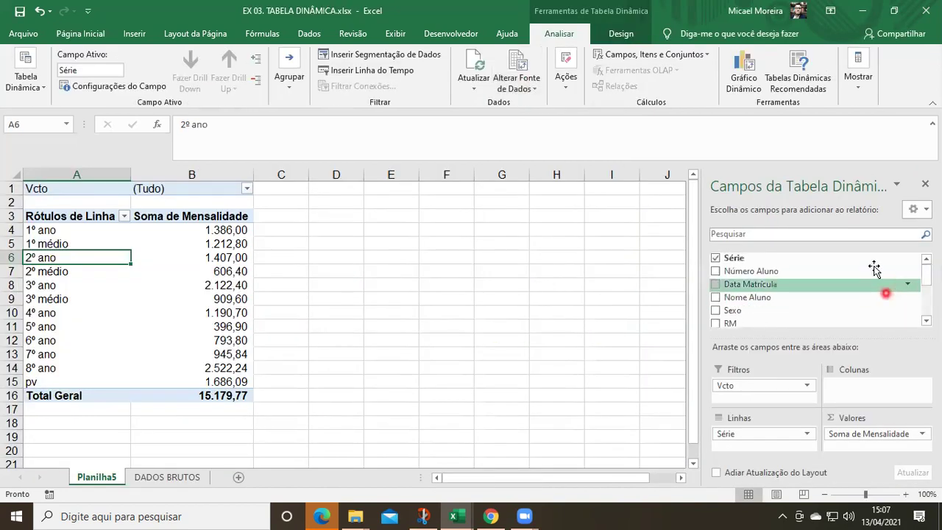
scroll(874, 268, "down", 2)
scroll(874, 269, "down", 3)
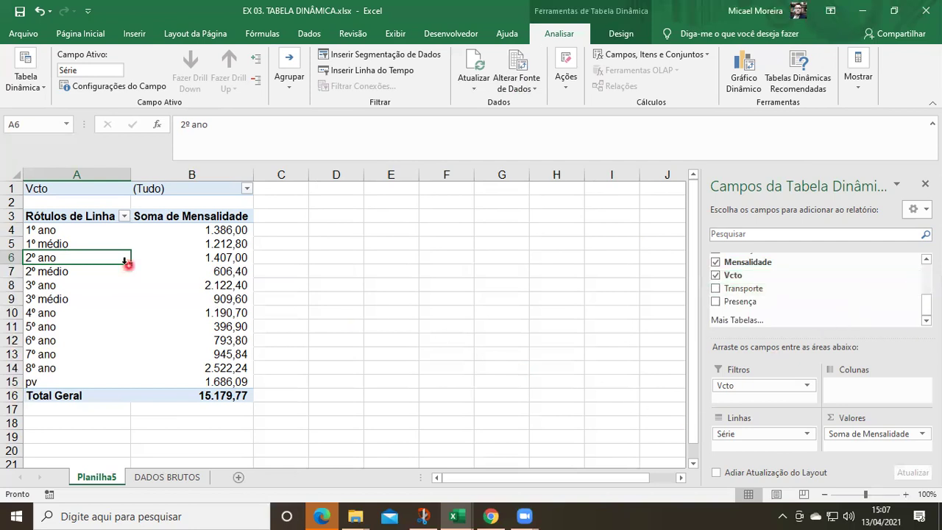
left_click(192, 286)
left_click(66, 302)
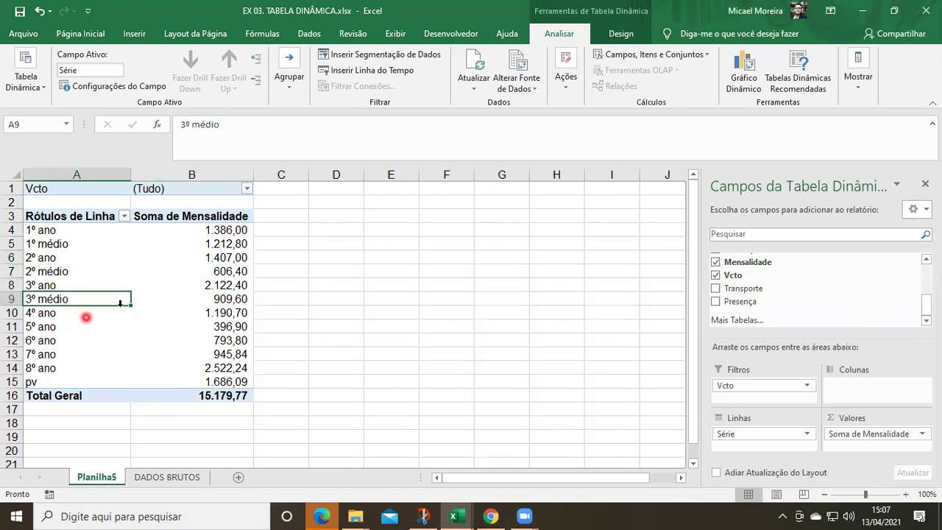
left_click(475, 62)
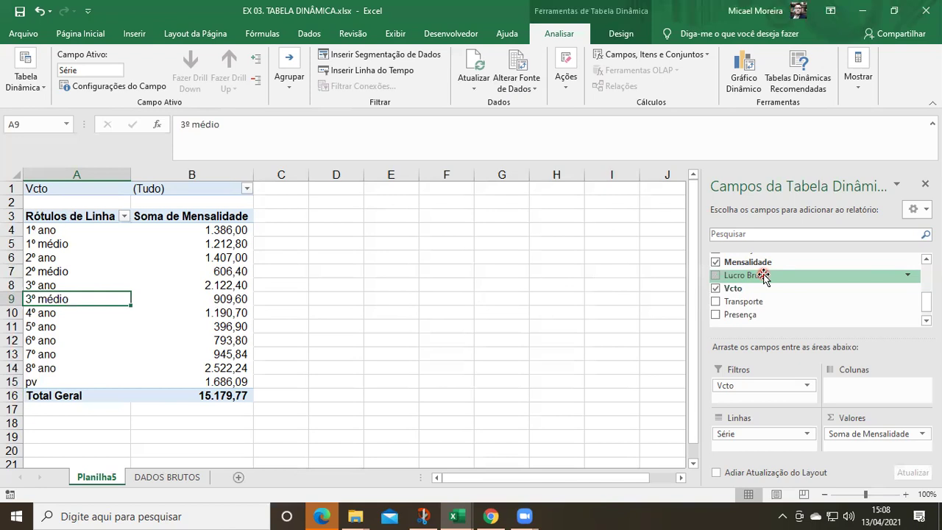
Add Lucro Bruto to Values beside Mensalidade and check both grand totals (15.179,77 and 6.830,90)
mouse_move(763, 276)
left_mouse_down()
mouse_move(846, 460)
mouse_move(849, 448)
left_mouse_up()
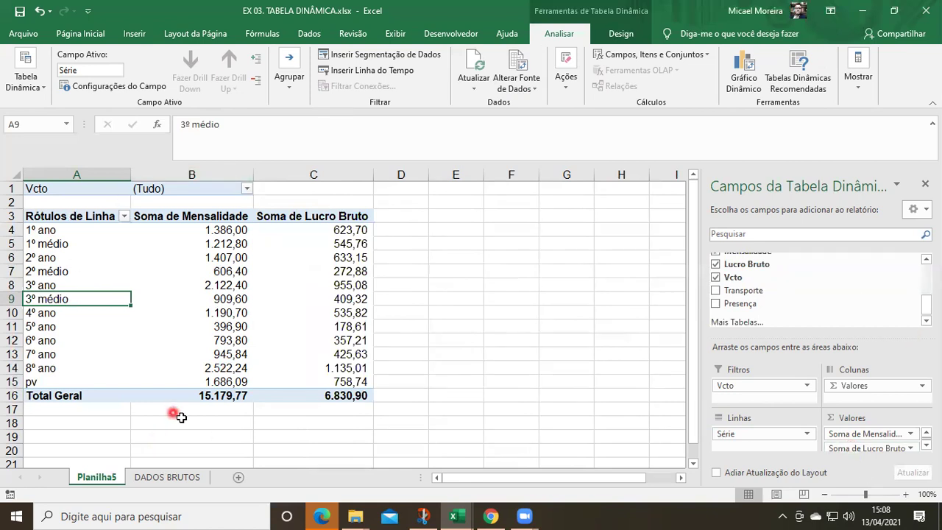
left_click(208, 402)
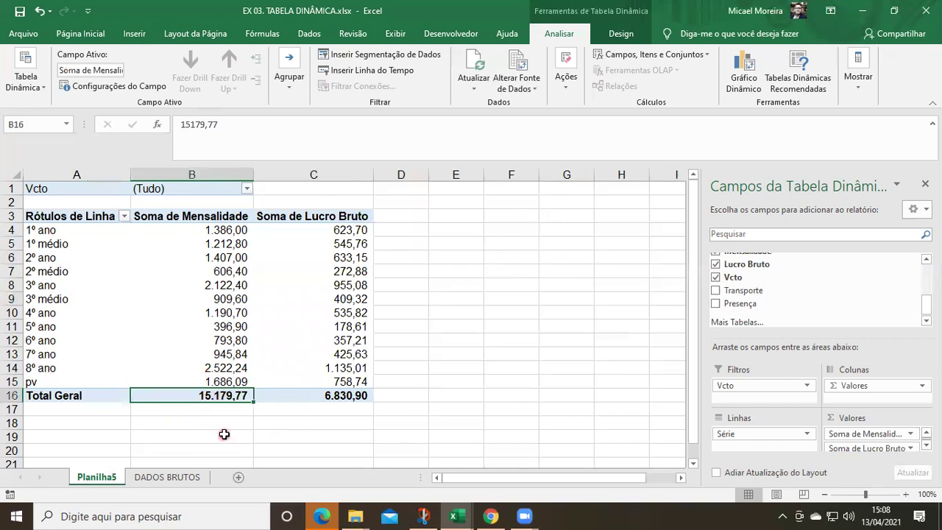
left_click(322, 401)
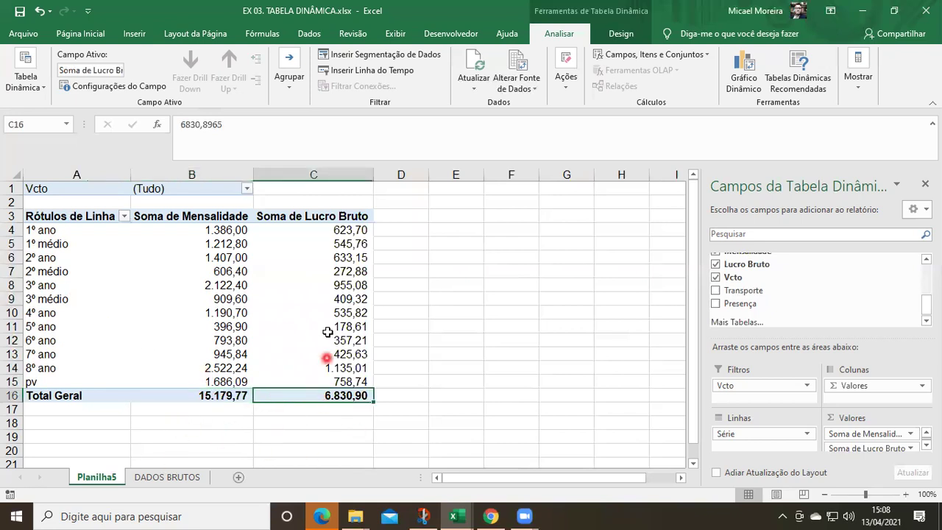
mouse_move(326, 244)
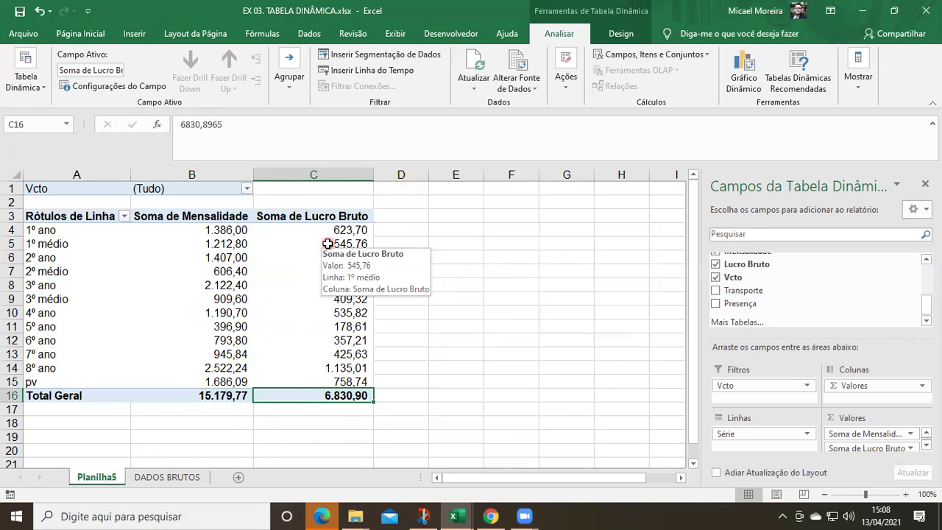
Nest Sexo under Série in the rows, then select the F and M rows of 1º ano and 1º médio
scroll(777, 287, "up", 2)
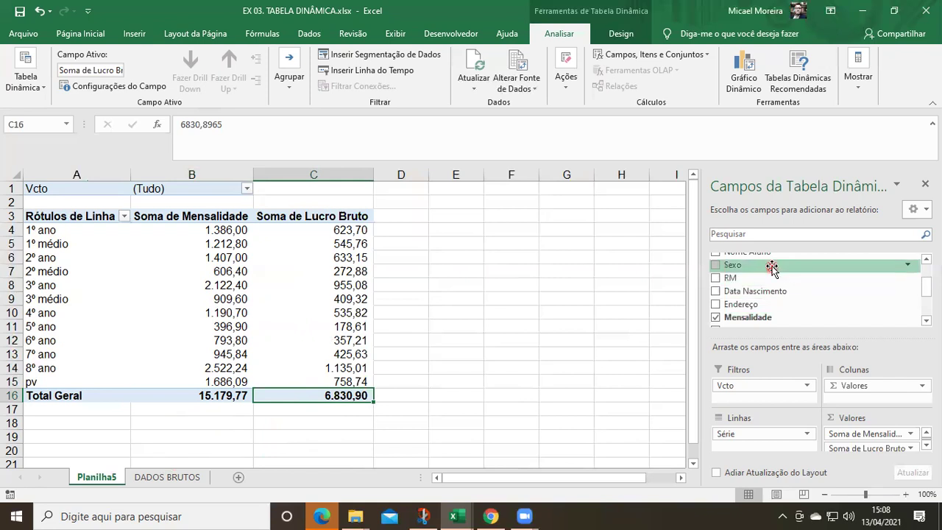
left_click_drag(771, 267, 740, 451)
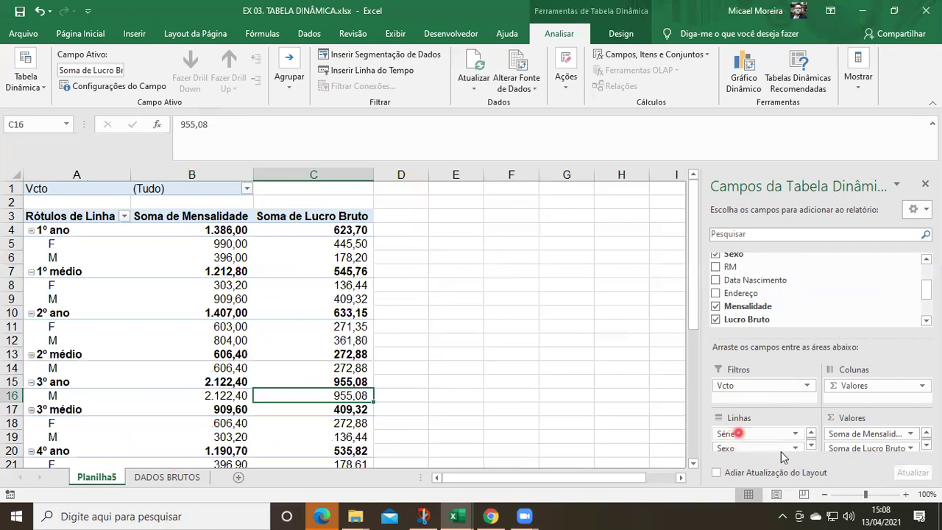
left_click(57, 247)
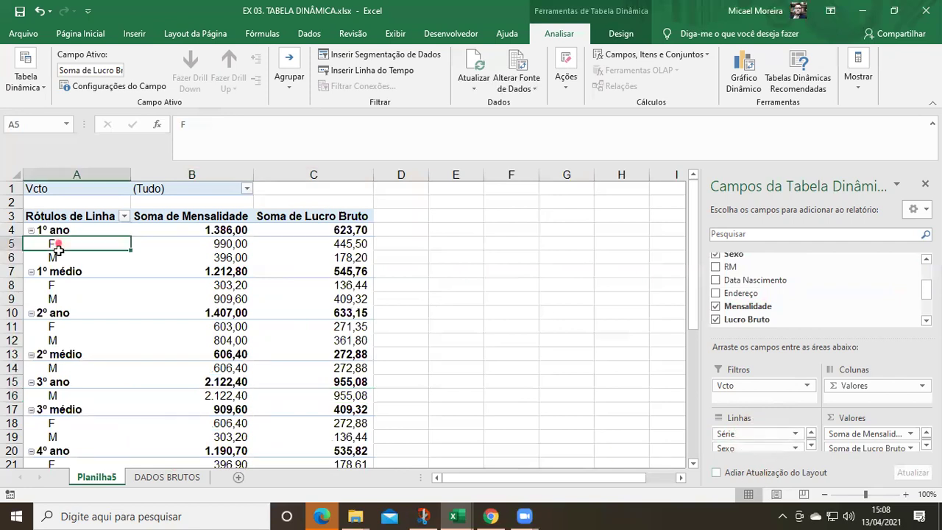
left_click_drag(56, 246, 294, 259)
mouse_move(67, 233)
left_mouse_down()
mouse_move(70, 264)
mouse_move(330, 297)
left_mouse_up()
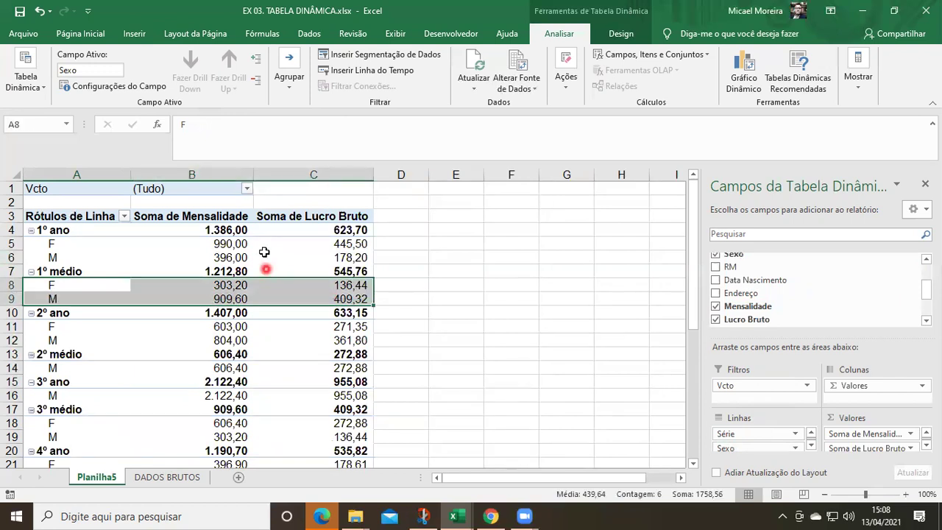
Inspect the M Mensalidade values: 396,00 for 1º ano and 909,60 for 1º médio
left_click(247, 221)
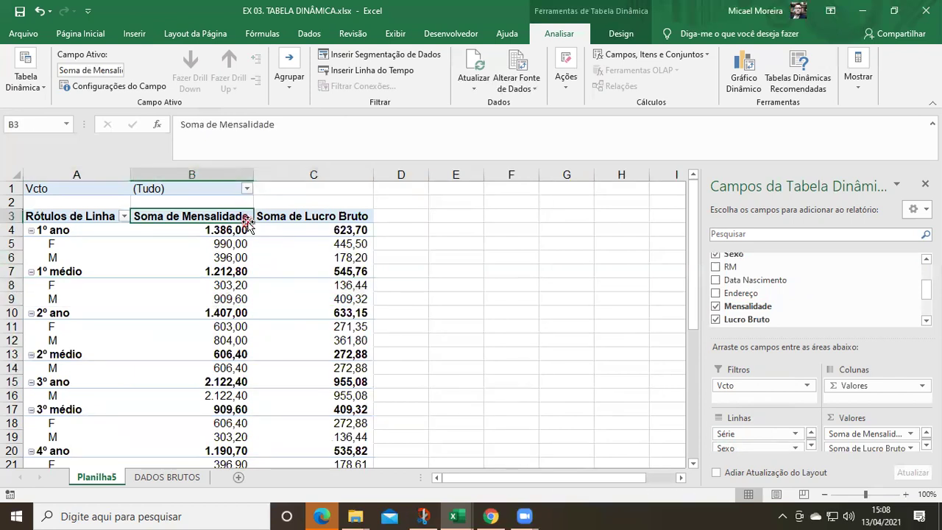
left_click(239, 256)
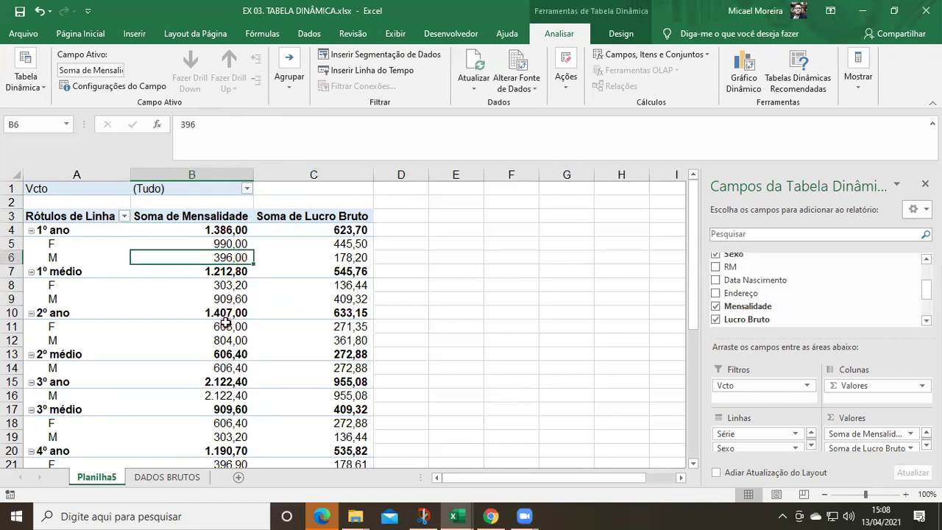
mouse_move(225, 323)
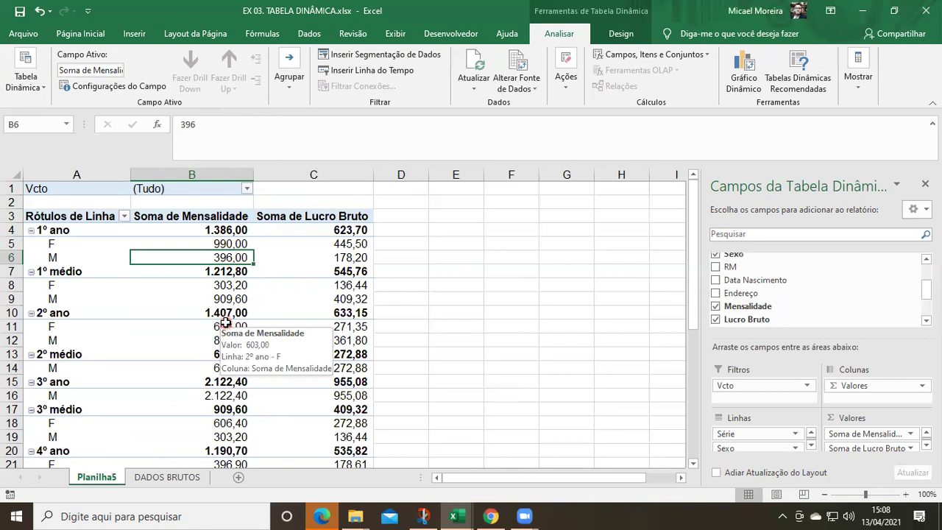
left_click(234, 299)
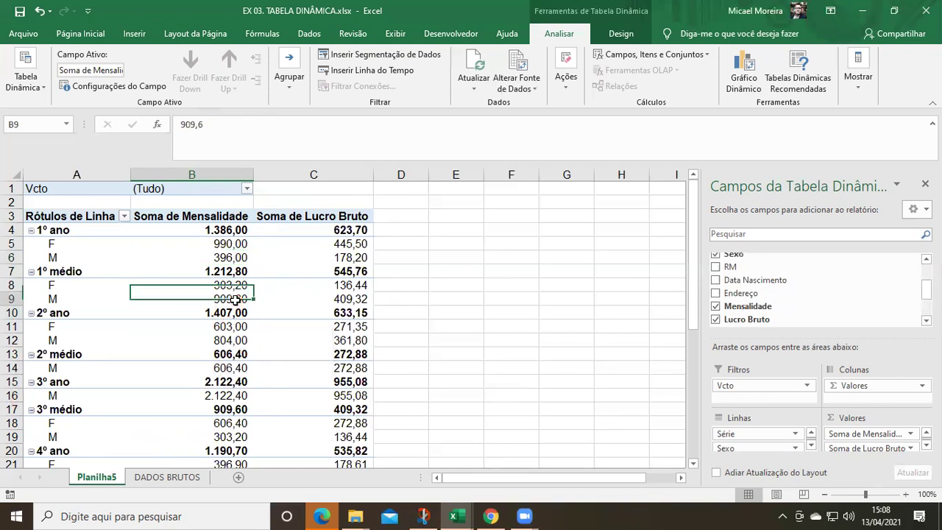
mouse_move(234, 299)
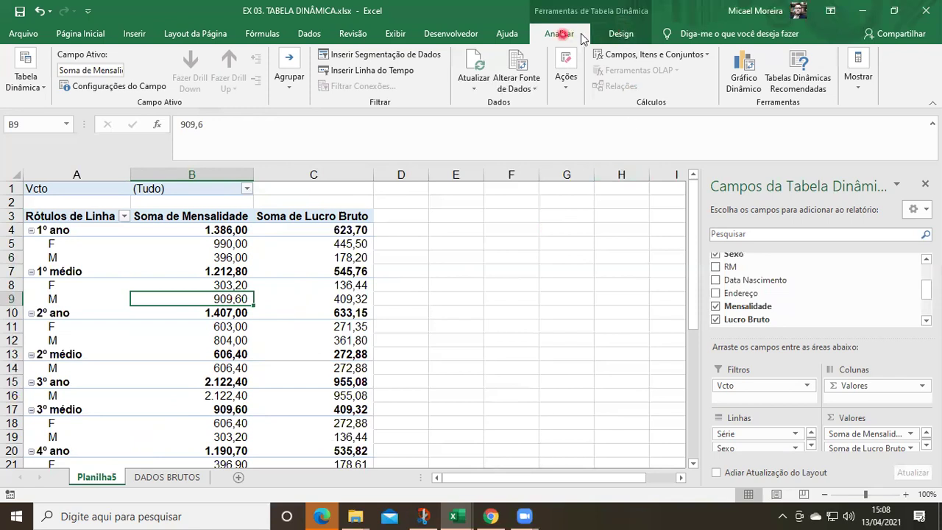
Apply a Medium PivotTable style with a black header row from the Design gallery
left_click(617, 38)
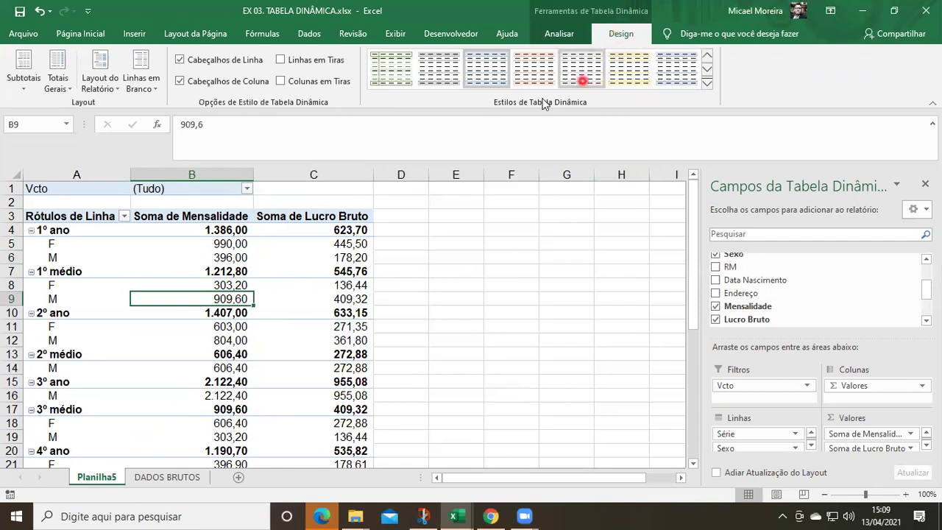
left_click(707, 84)
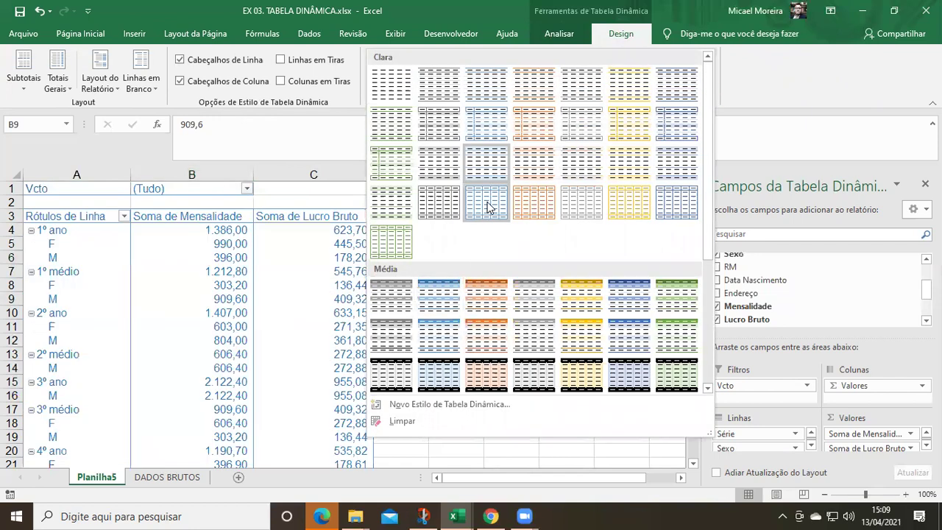
scroll(451, 360, "down", 3)
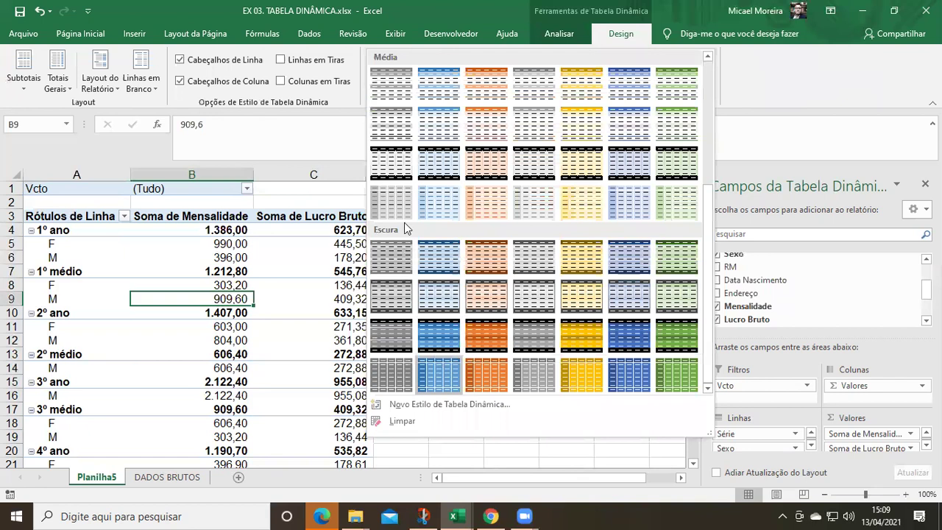
left_click(389, 162)
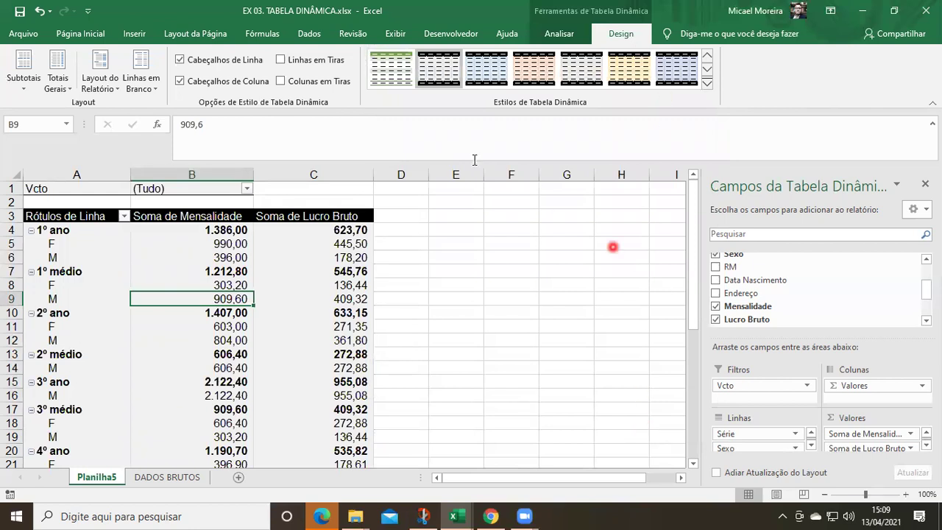
Switch the pivot's report layout to tabular form and highlight the F entries of Sexo
left_click(110, 83)
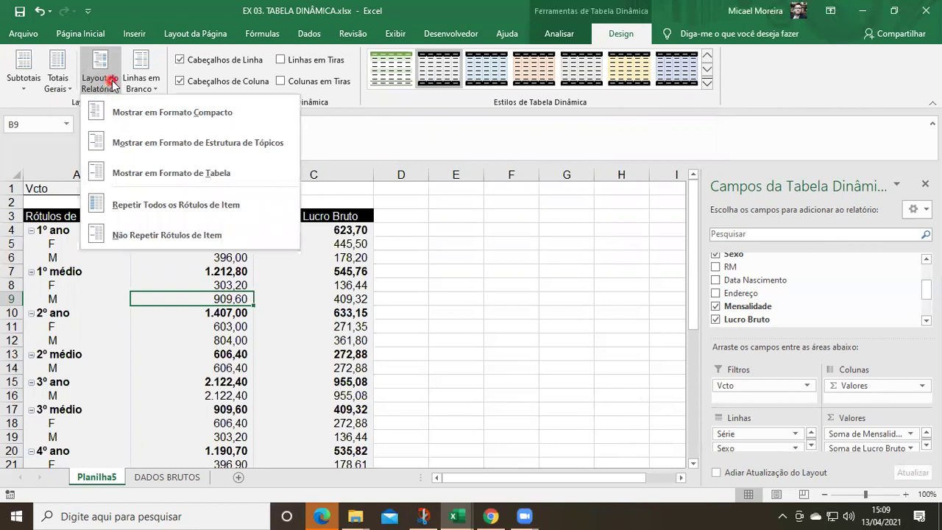
left_click(146, 173)
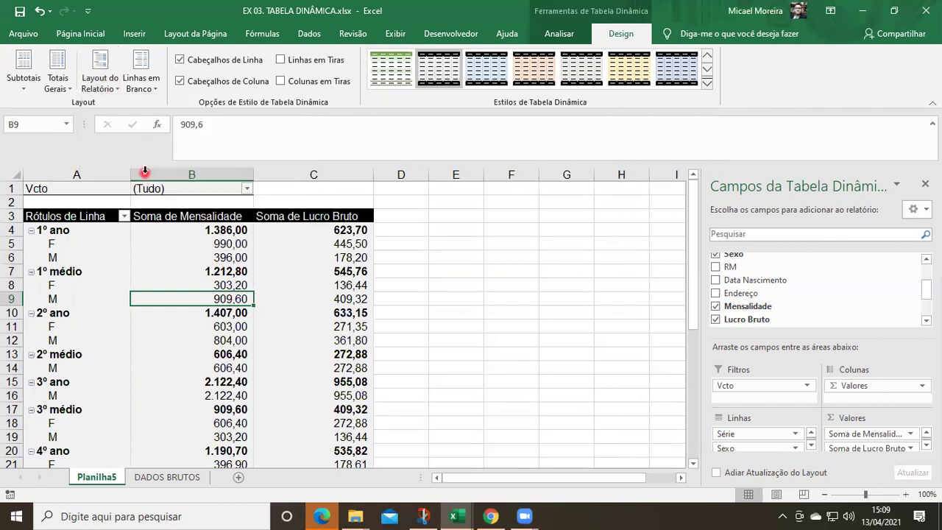
left_click(147, 228)
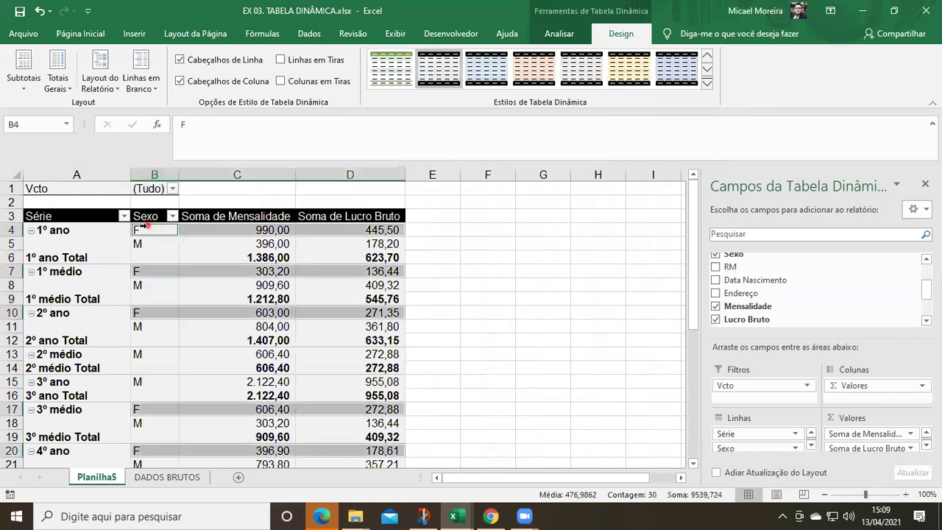
left_click(140, 244)
Review the 1º ano rows, totalling 1.386,00 Mensalidade and 623,70 Lucro Bruto
left_click(69, 243)
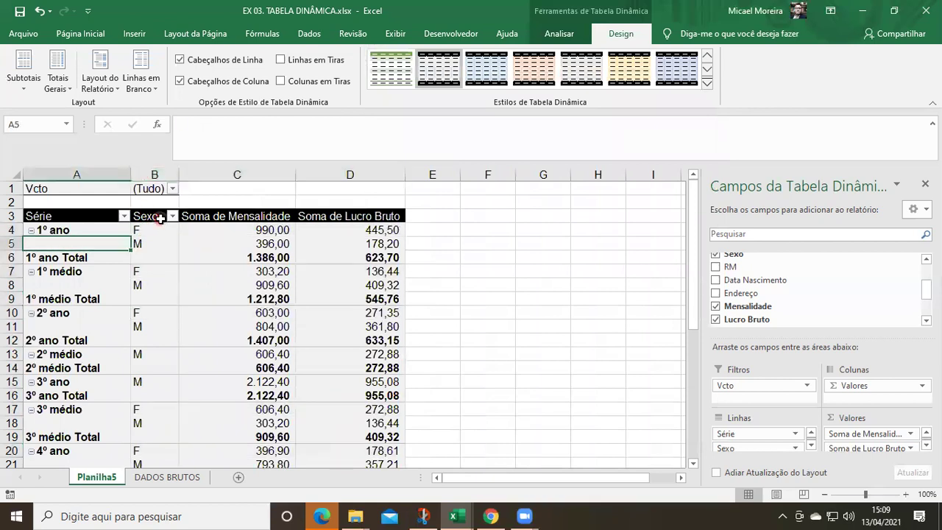
left_click(263, 244)
scroll(264, 286, "down", 4)
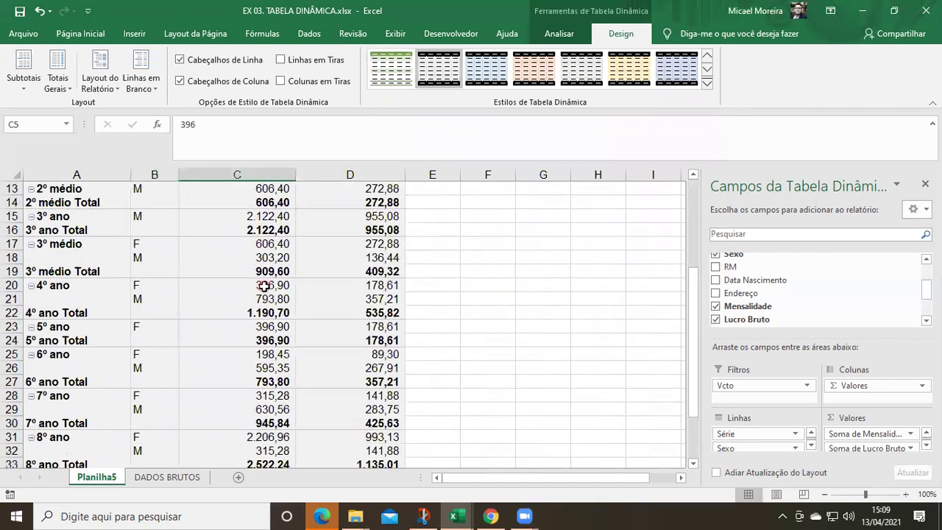
scroll(263, 285, "down", 3)
scroll(263, 286, "down", 1)
scroll(263, 285, "up", 5)
scroll(264, 286, "up", 3)
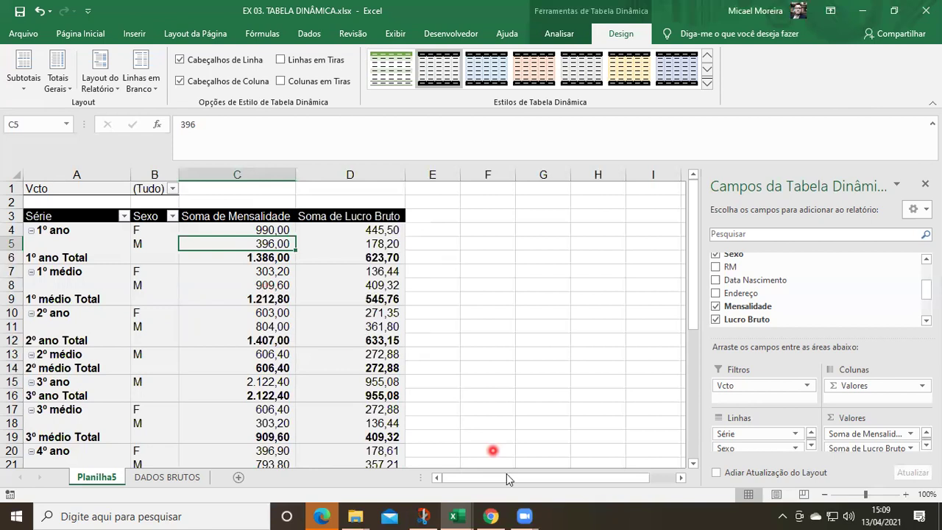
Switch to the EX 03.1 TABELA DINÂMICA - EXTRA workbook on CARGOS E SALÁRIOS
mouse_move(459, 514)
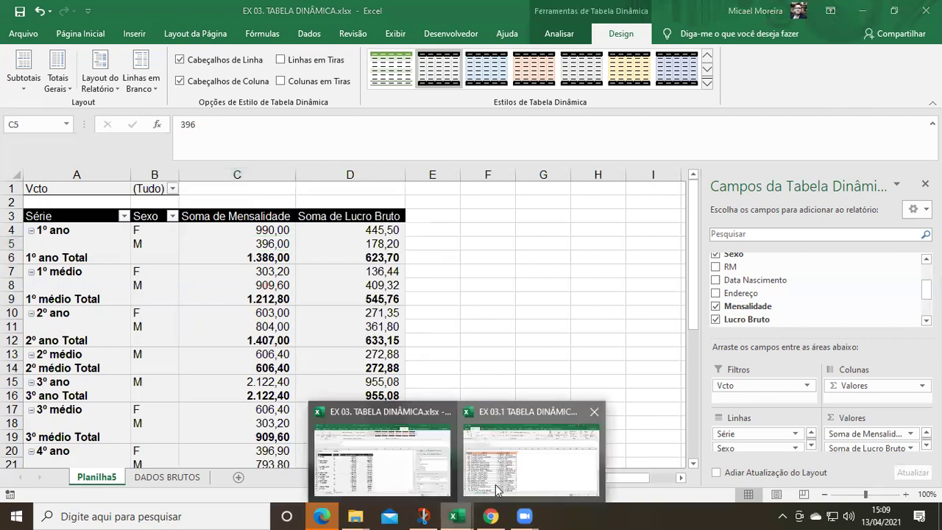
left_click(495, 484)
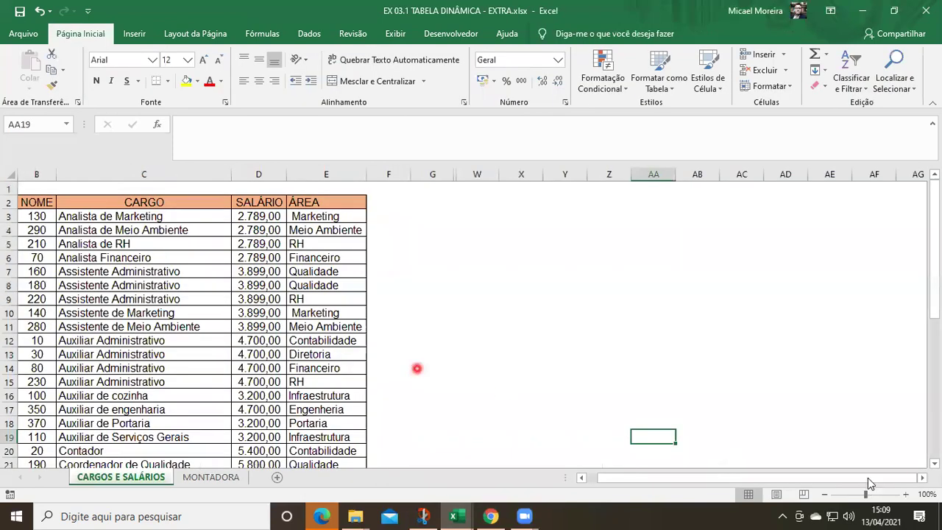
scroll(868, 483, "left", 1)
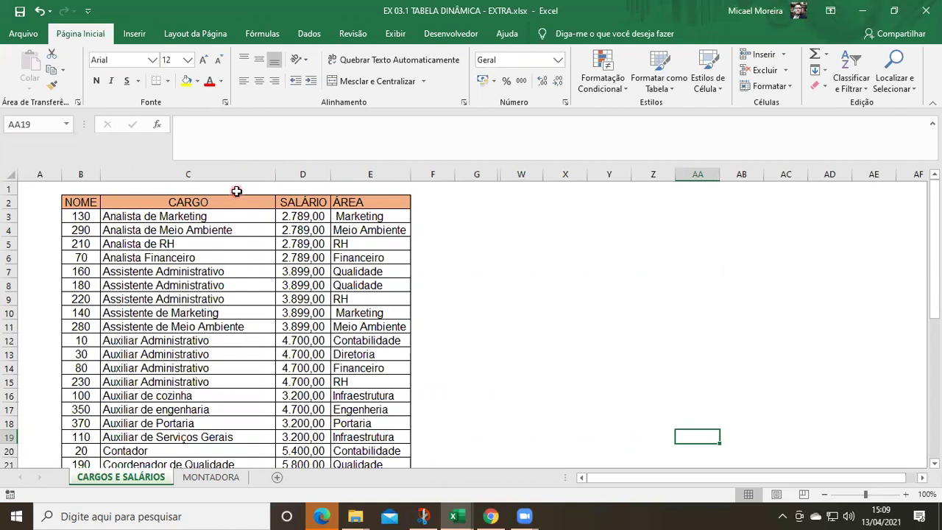
Select the whole NOME/CARGO/SALÁRIO/ÁREA table, B2:E40, from the NOME header
left_click(81, 202)
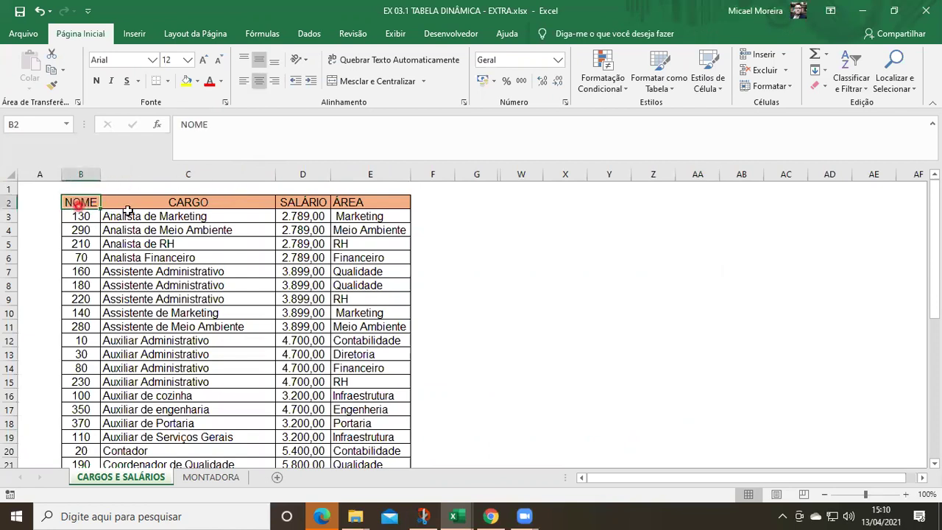
left_click(176, 207)
left_click_drag(302, 202, 307, 244)
left_click_drag(350, 203, 347, 232)
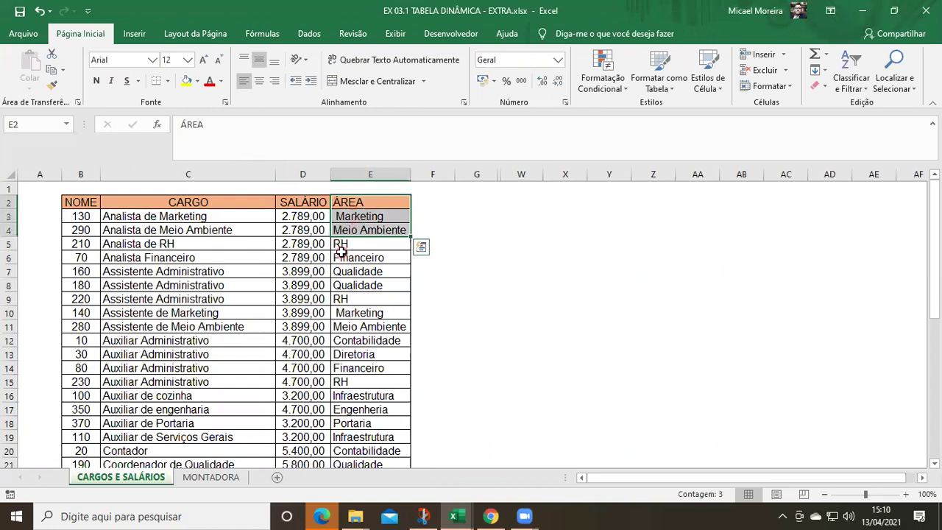
left_click(69, 202)
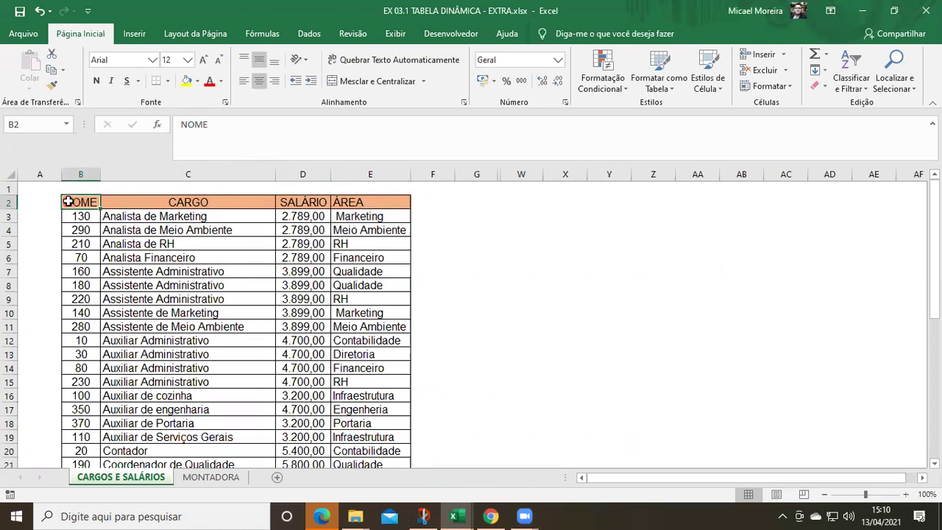
key("ctrl+shift+End")
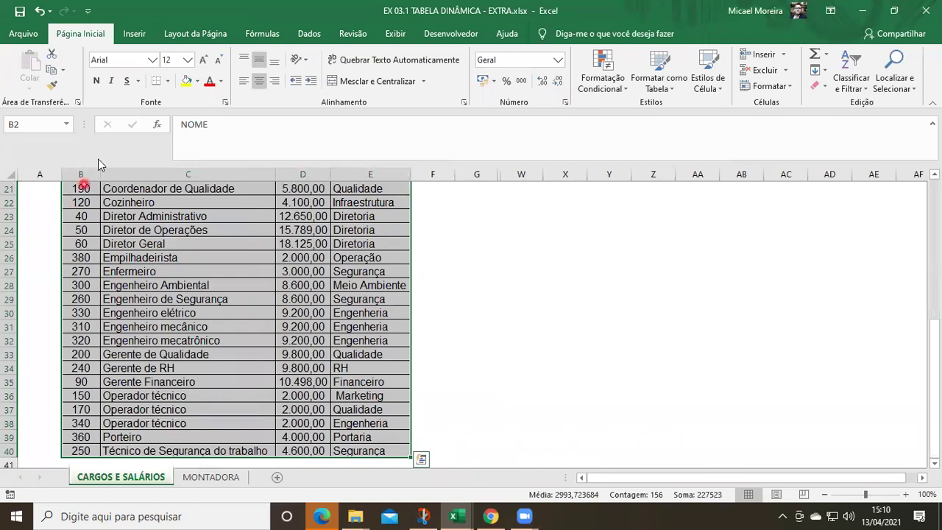
Insert a pivot table from range B2:E40 on a new worksheet, Planilha1
left_click(136, 34)
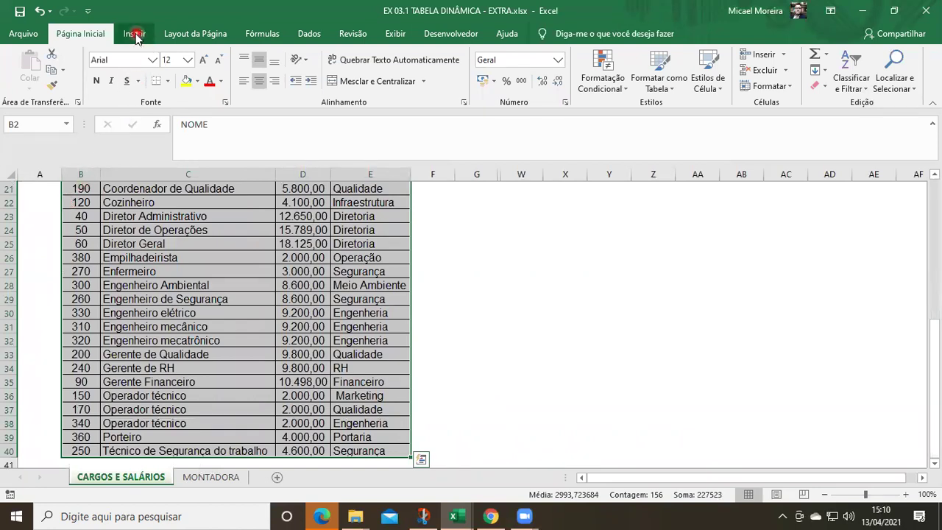
left_click(21, 70)
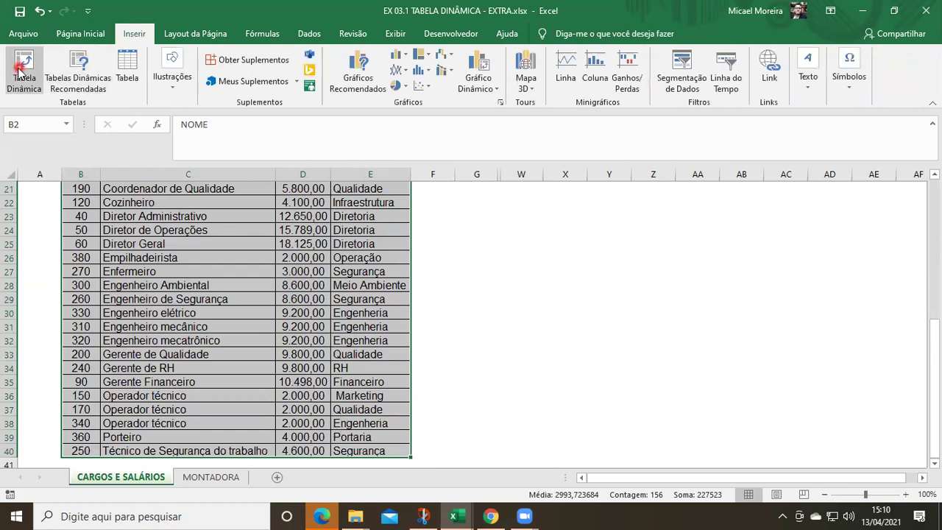
left_click(457, 134)
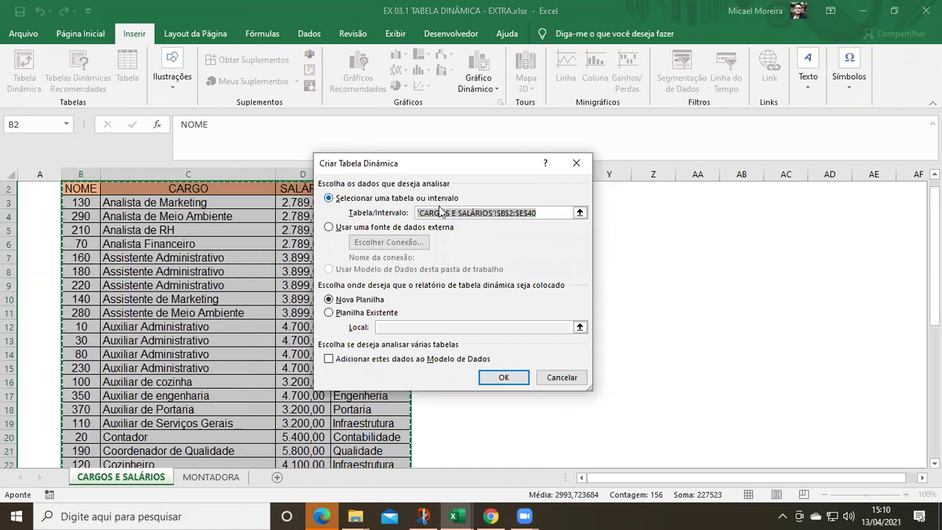
left_click(504, 378)
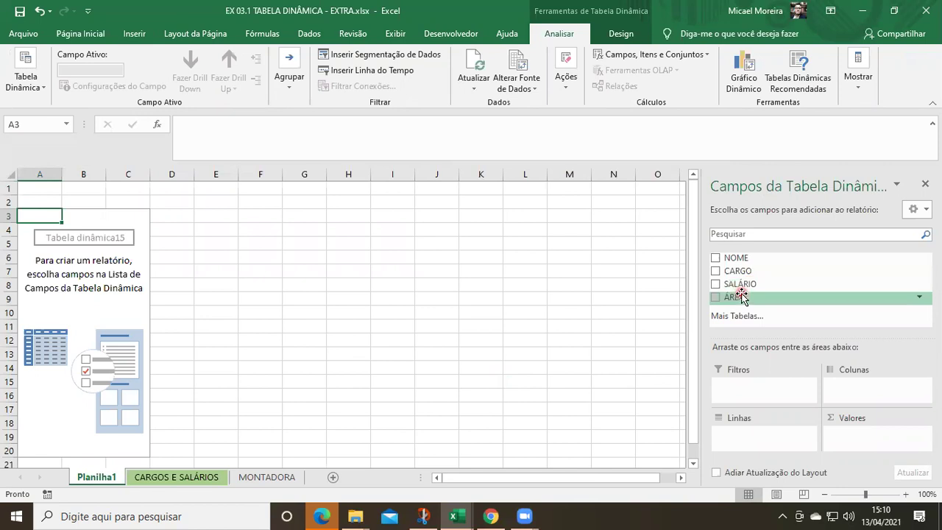
Put ÁREA in Rows and sum SALÁRIO in Values
left_click_drag(736, 297, 742, 440)
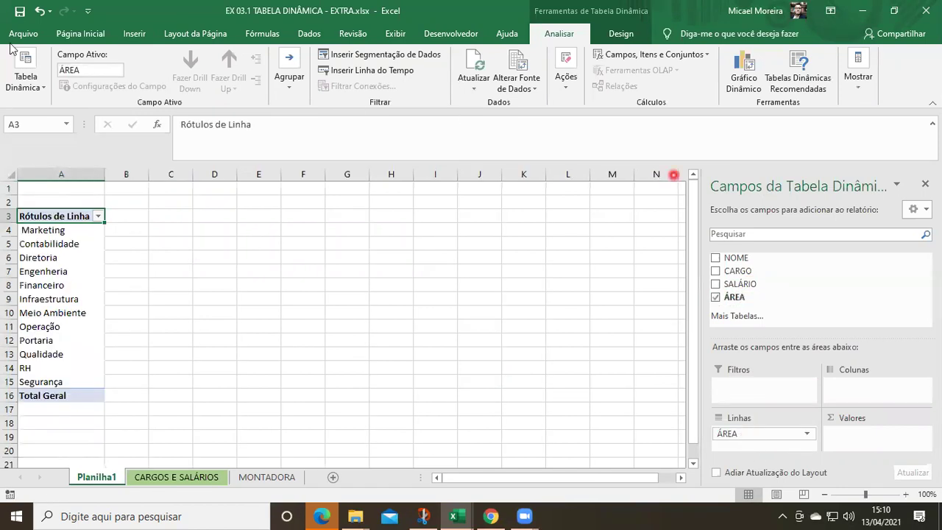
left_click_drag(68, 233, 64, 381)
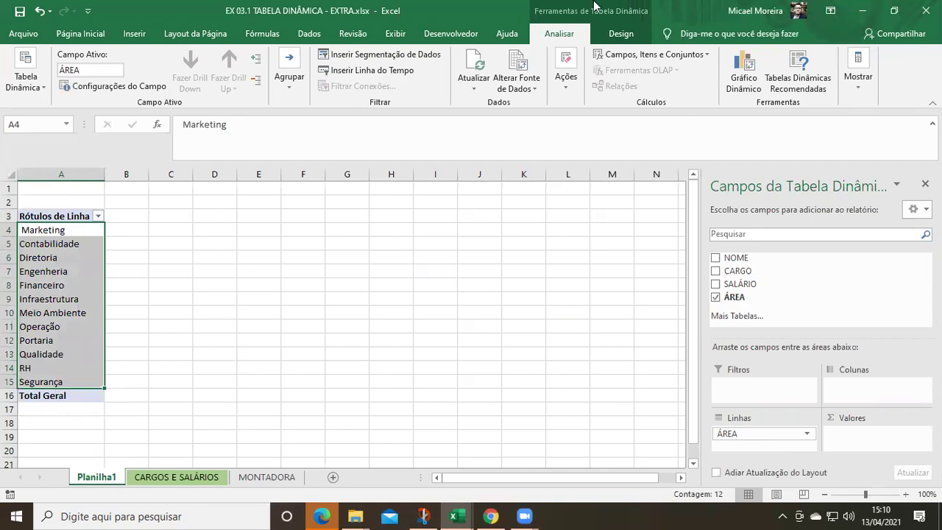
left_click_drag(740, 283, 850, 436)
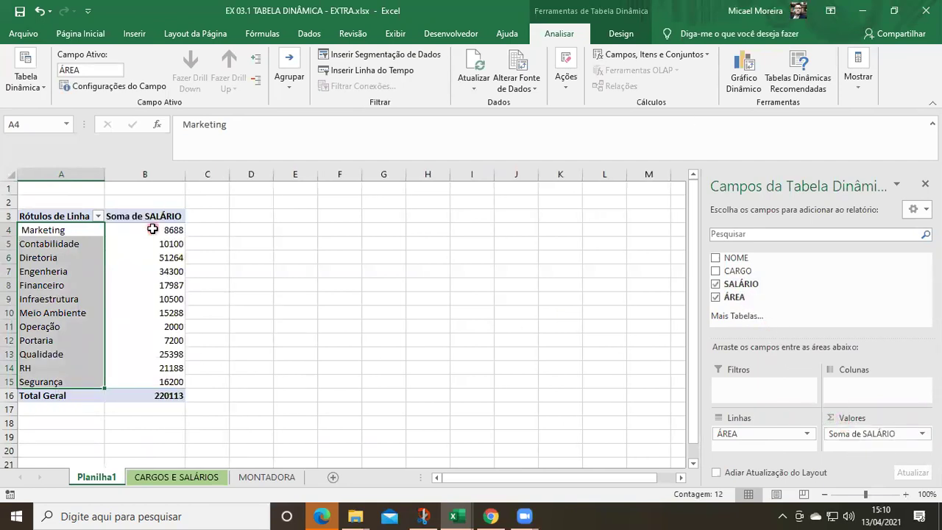
Format the salary totals in column B with thousands separators and two decimals
left_click_drag(149, 231, 166, 397)
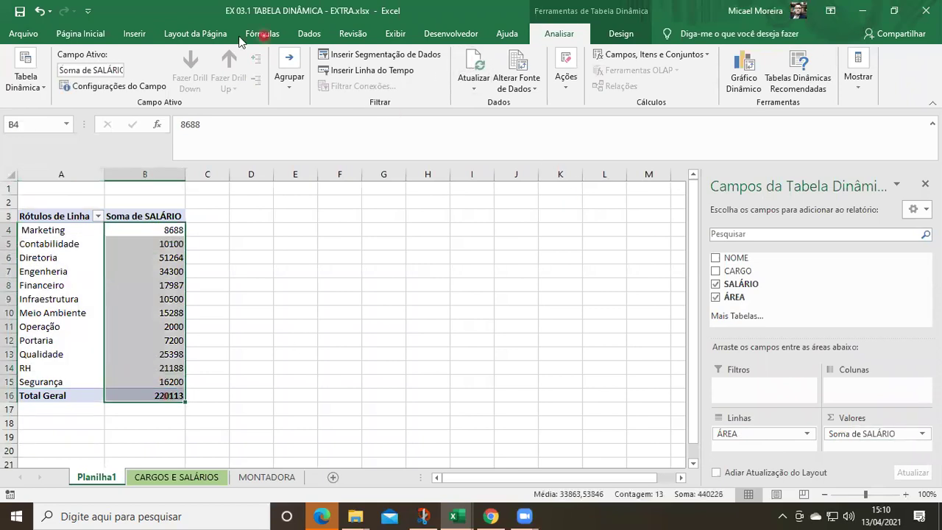
left_click(79, 35)
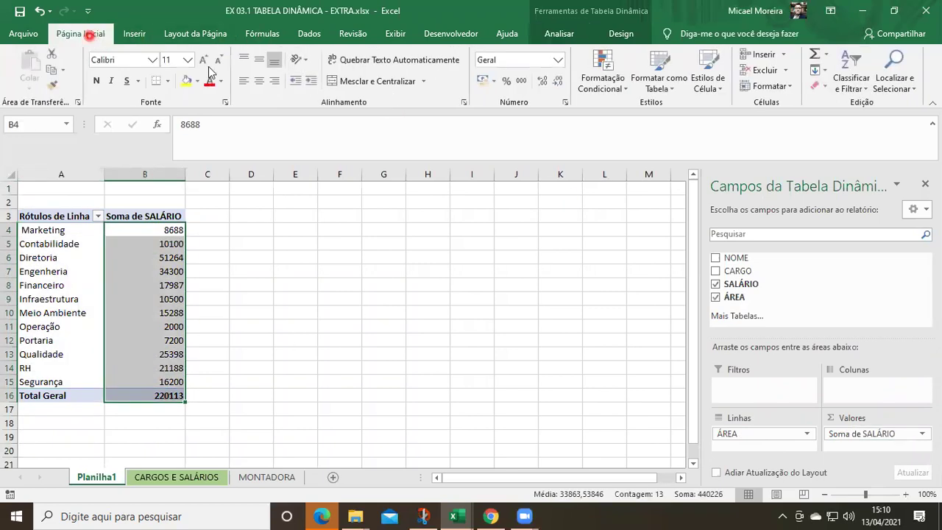
left_click(521, 81)
left_click(147, 395)
Select the Marketing, Operação, Meio Ambiente and Financeiro rows to review their salary sums
left_click_drag(43, 229, 160, 230)
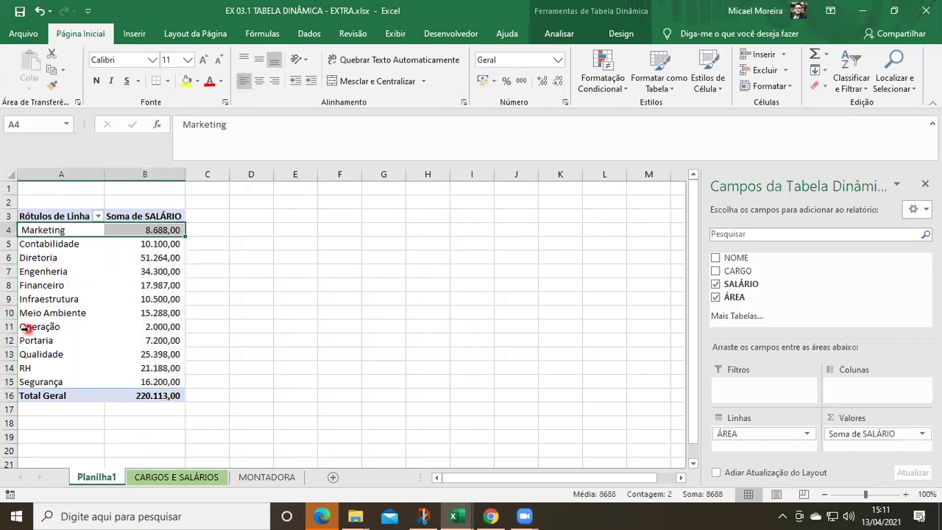
left_click_drag(28, 326, 125, 326)
left_click_drag(26, 313, 147, 312)
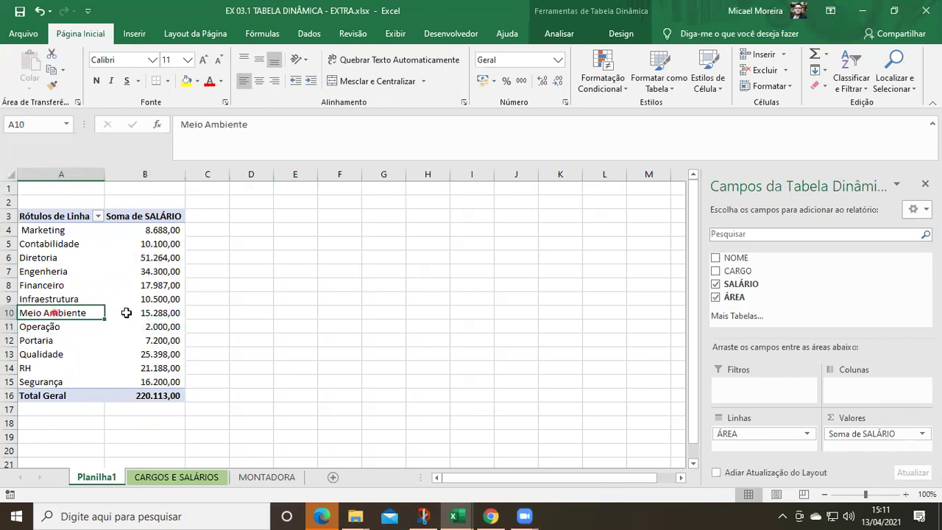
mouse_move(147, 312)
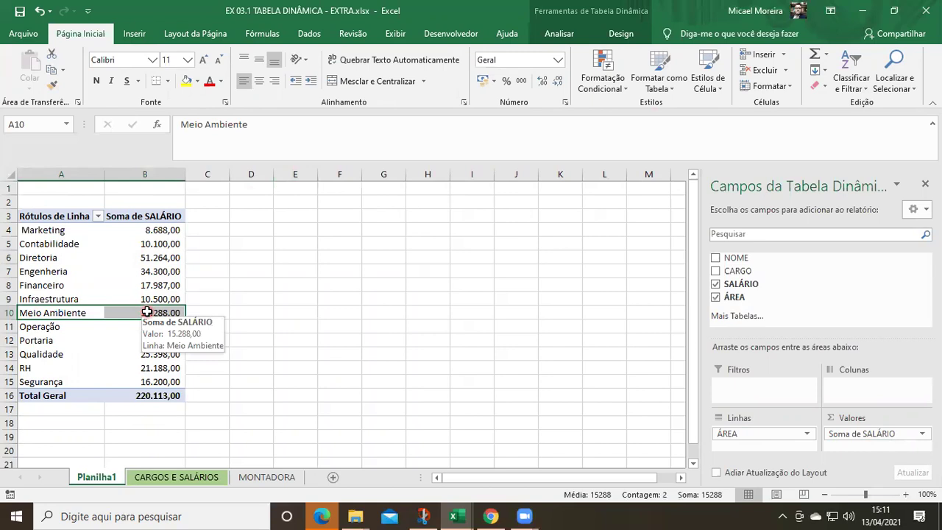
left_click_drag(66, 286, 170, 284)
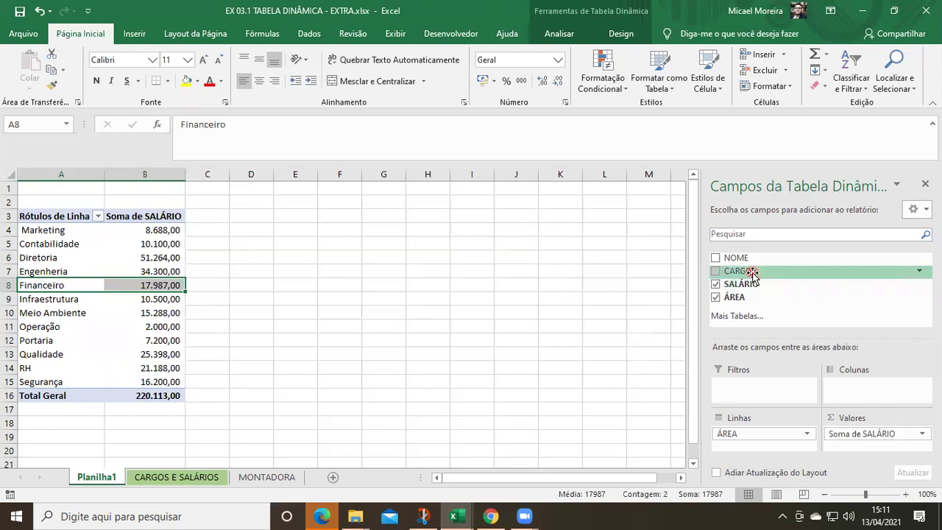
Add CARGO to the Filters area, leaving it at (Tudo)
left_click_drag(750, 273, 758, 391)
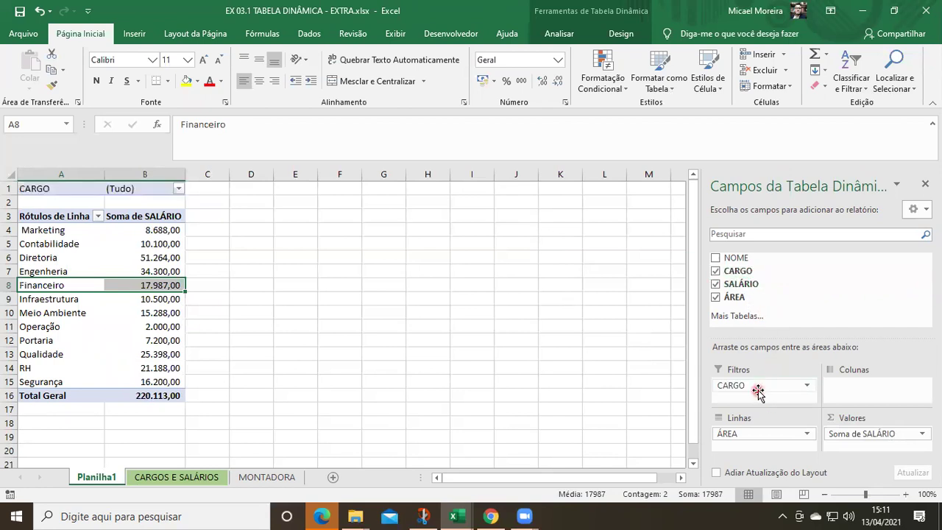
Filter the CARGO report filter to Analista de RH only and check the RH total
left_click(179, 189)
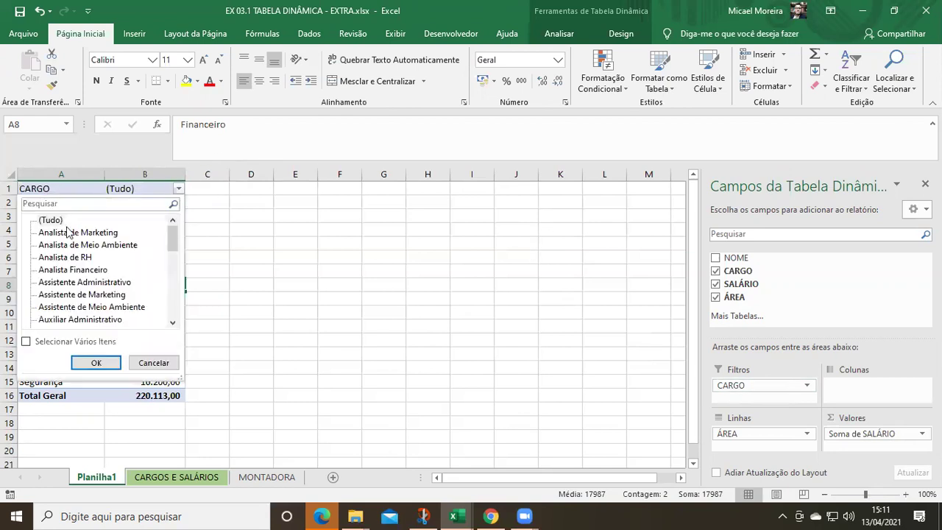
left_click(26, 341)
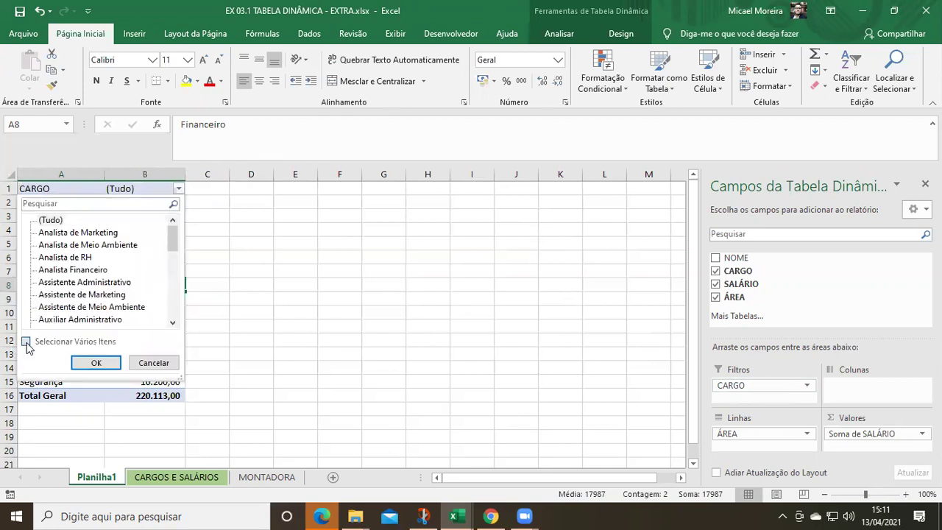
left_click(45, 220)
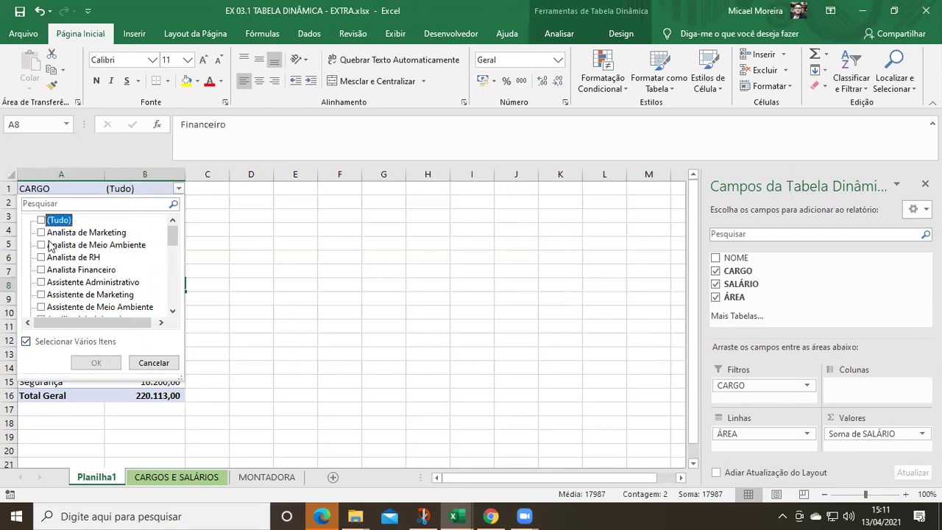
left_click(41, 257)
left_click(94, 362)
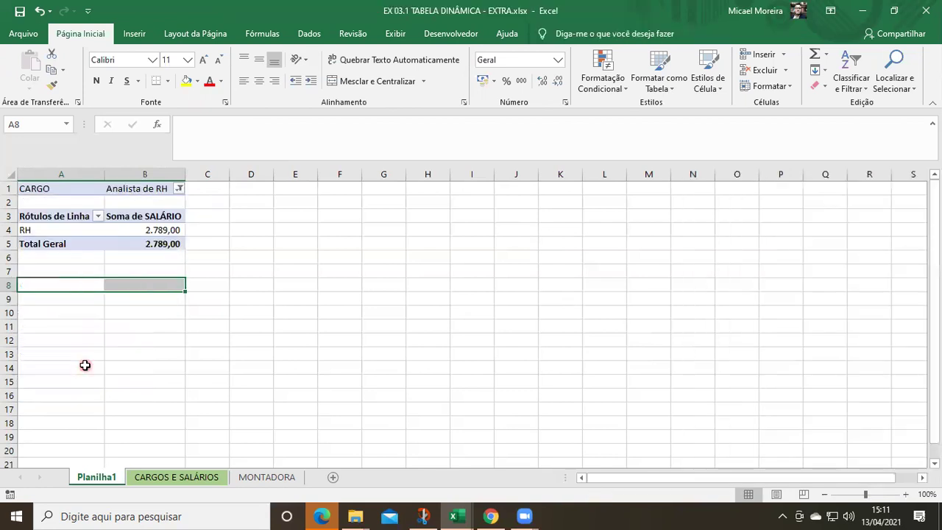
left_click(147, 230)
Change the CARGO filter to Assistente Administrativo, showing Qualidade 7.798,00 and RH 3.899,00
left_click(182, 189)
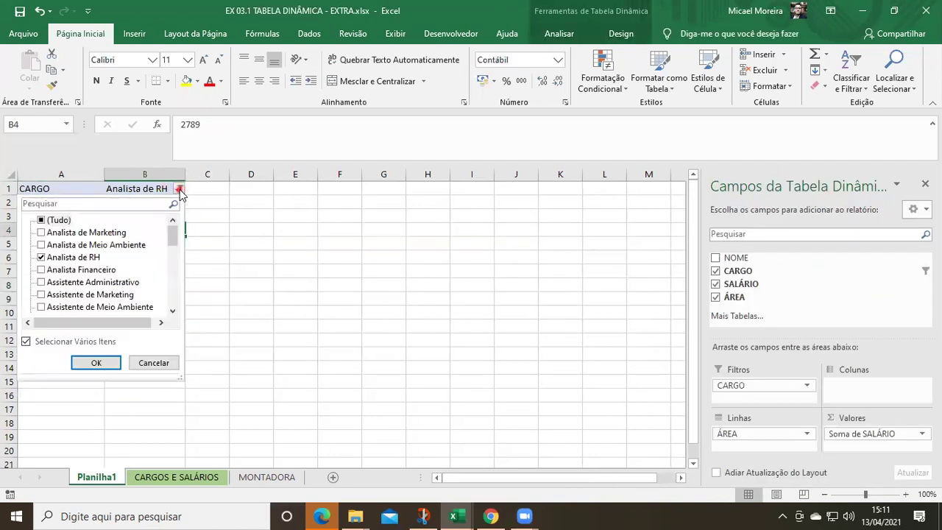
left_click(41, 257)
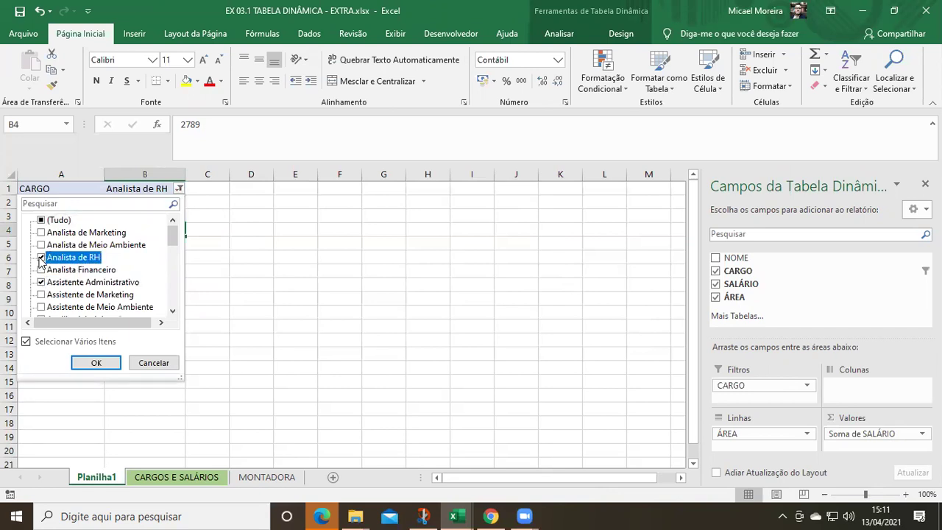
left_click(95, 362)
left_click(37, 230)
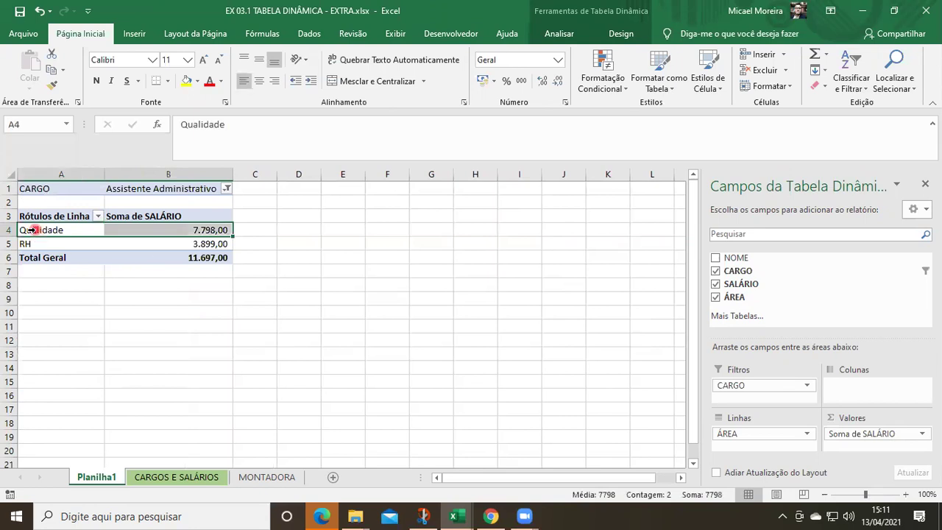
left_click(43, 244)
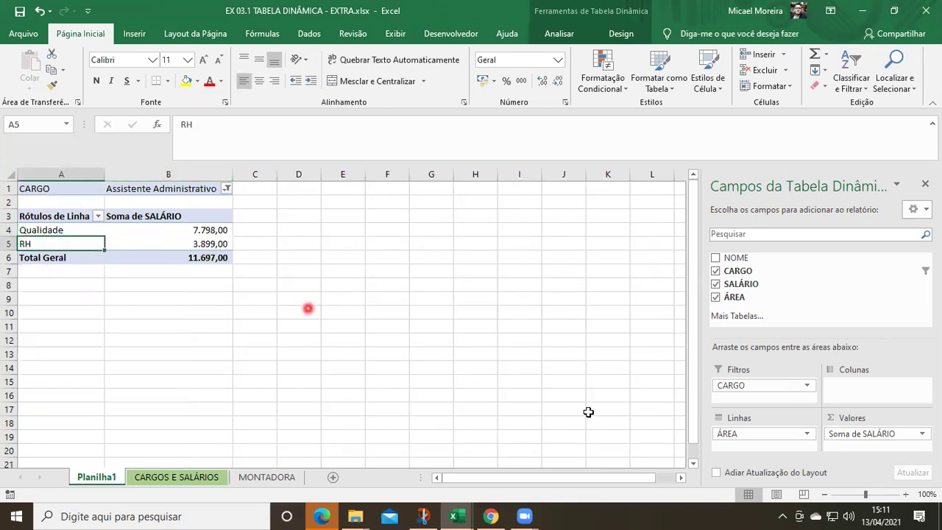
Move CARGO to Rows and ÁREA to Filters, then filter ÁREA to Contabilidade only
left_click_drag(759, 385, 754, 445)
left_click_drag(748, 393, 746, 390)
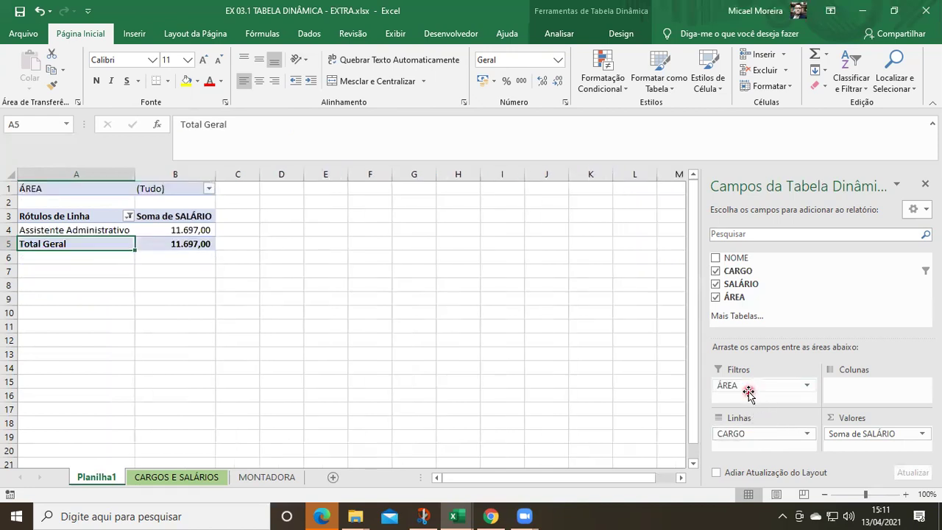
left_click(206, 190)
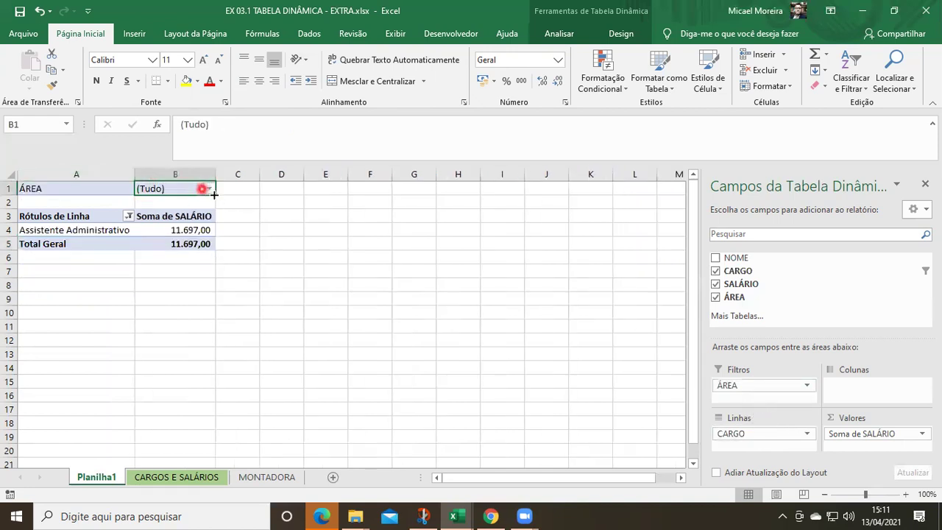
left_click(57, 343)
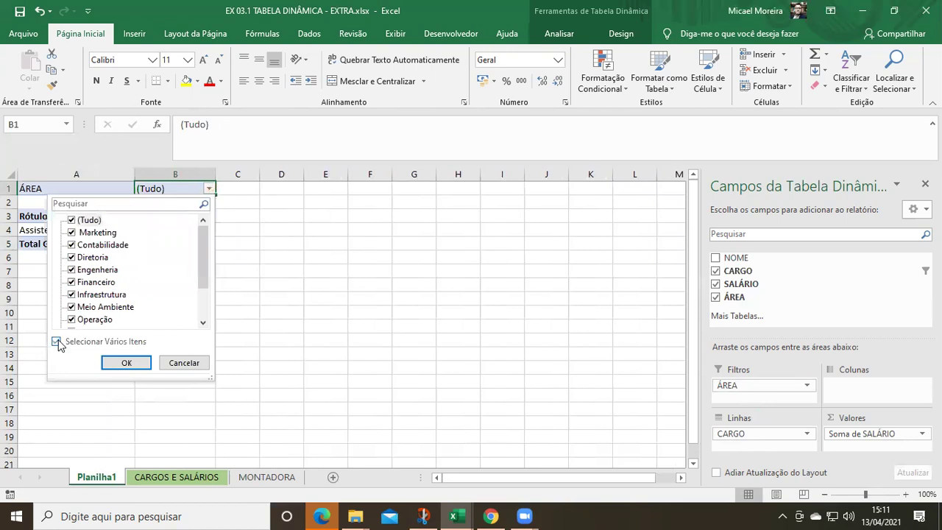
left_click(71, 220)
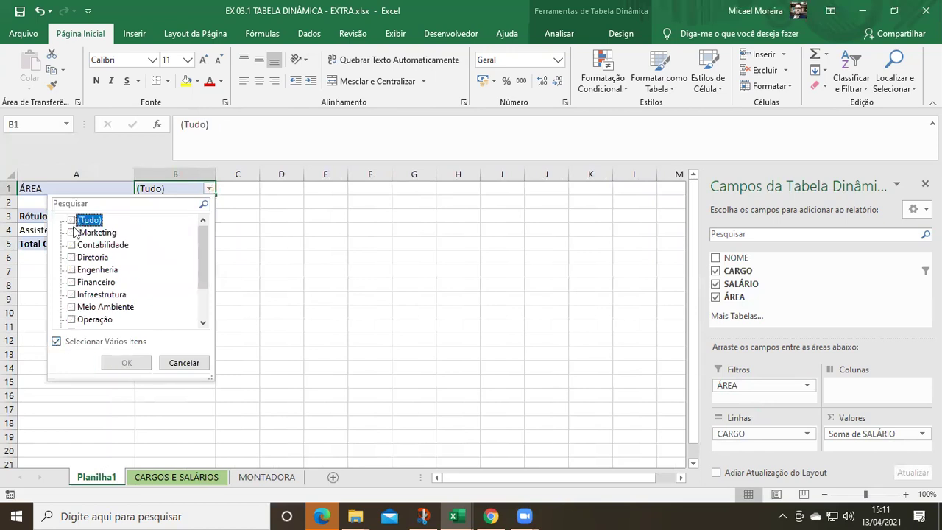
left_click(71, 244)
left_click(126, 362)
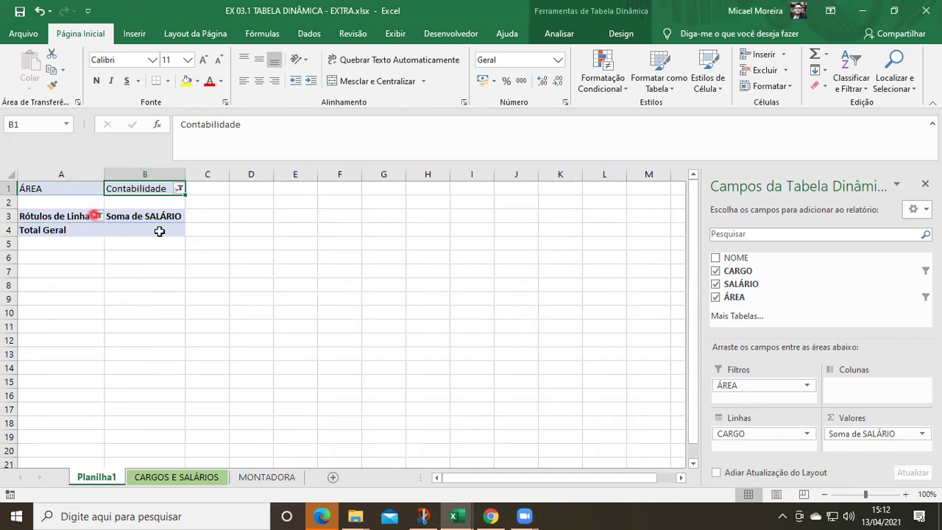
left_click(805, 434)
left_click(806, 434)
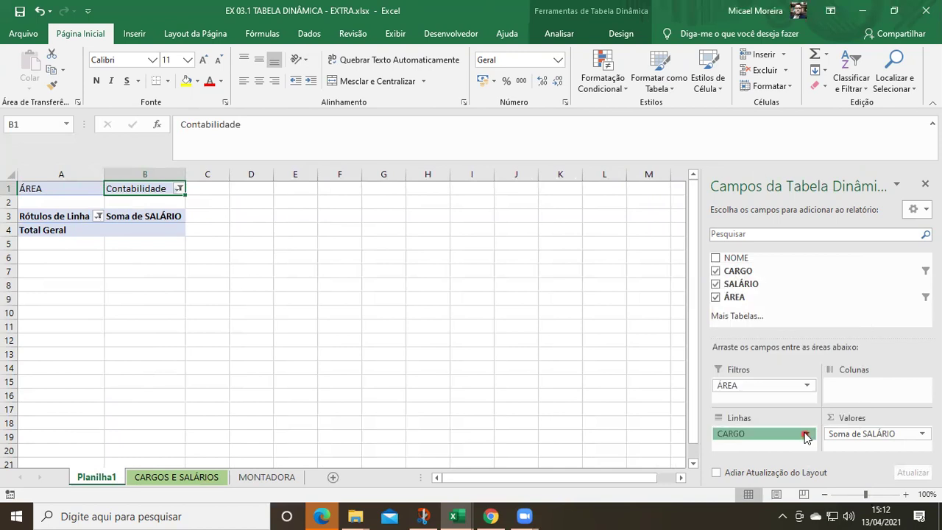
Go to the CARGOS E SALÁRIOS sheet and select cell B2
left_click(177, 476)
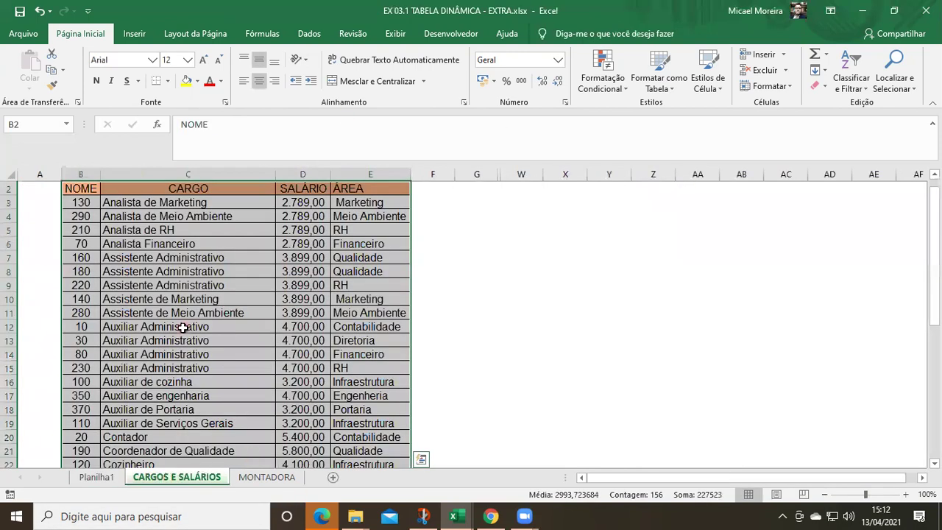
scroll(103, 221, "up", 1)
left_click(85, 203)
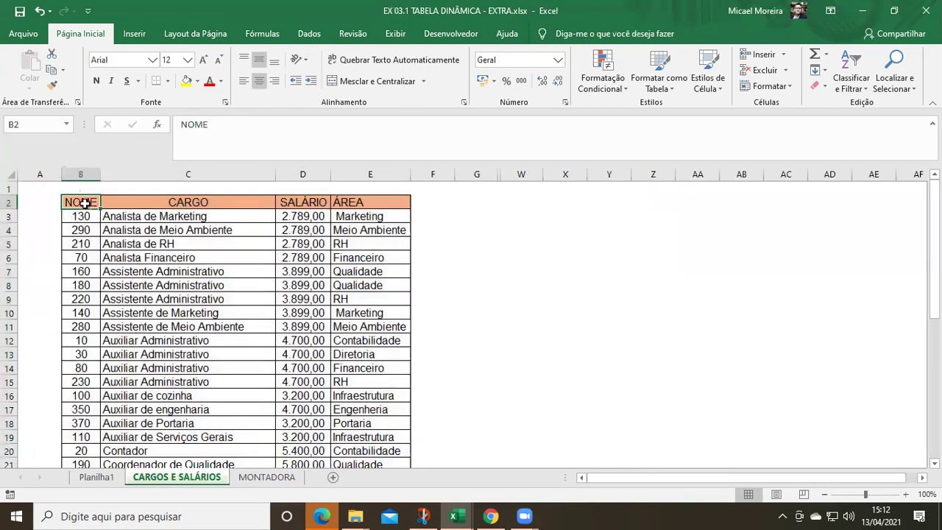
Search for 'contabilidade' to find Auxiliar Administrativo in row 12, then return to Planilha1
key("ctrl+l")
type("conta")
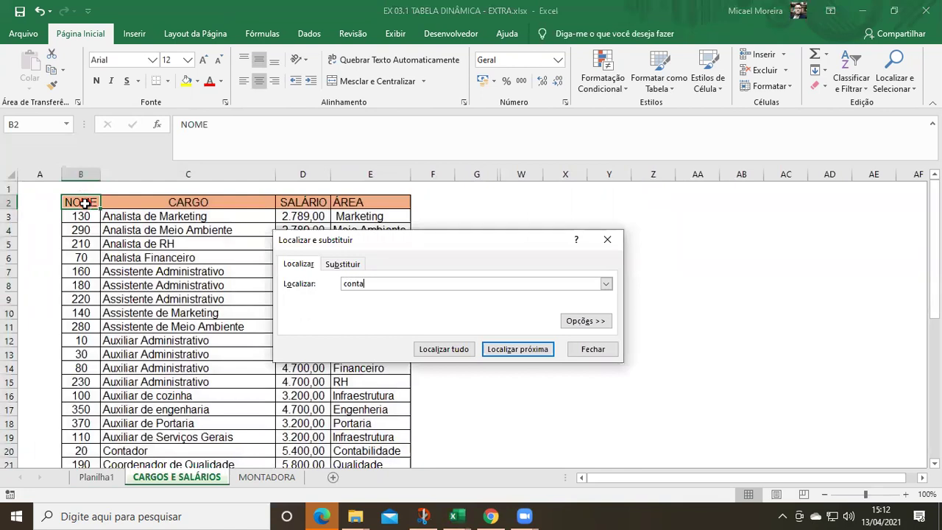
type("bilidade")
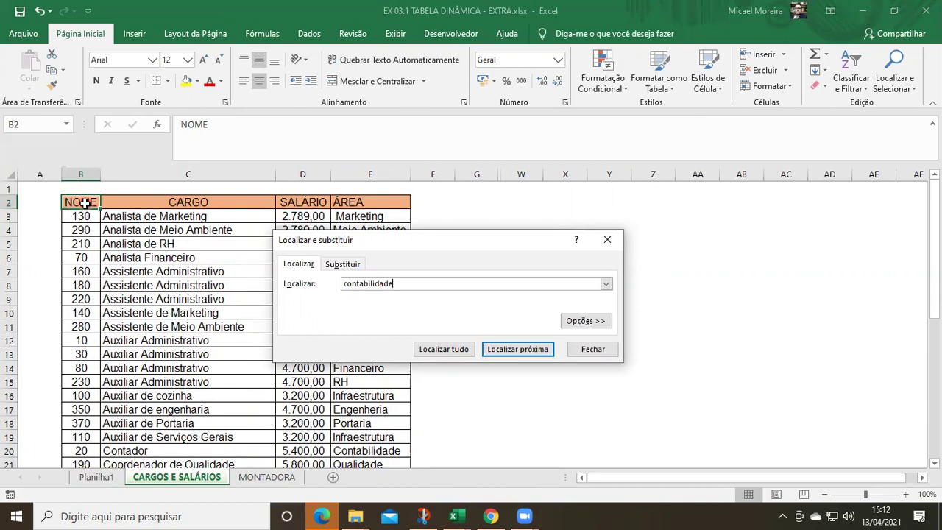
key("Return")
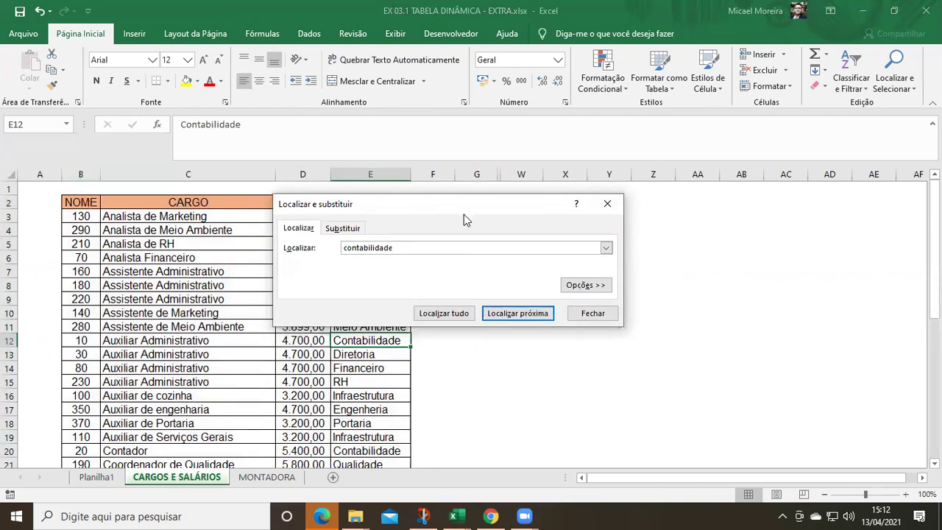
left_click_drag(490, 224, 743, 262)
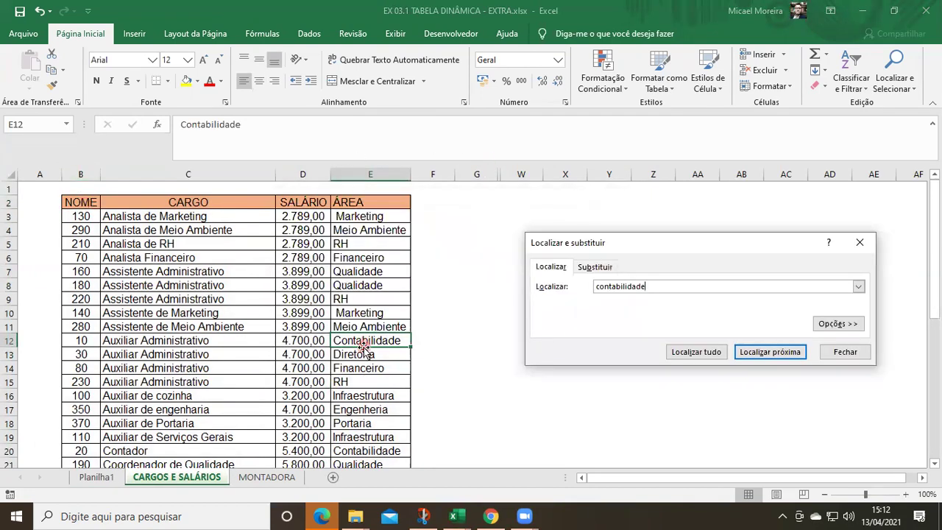
scroll(356, 309, "down", 1)
left_click(174, 299)
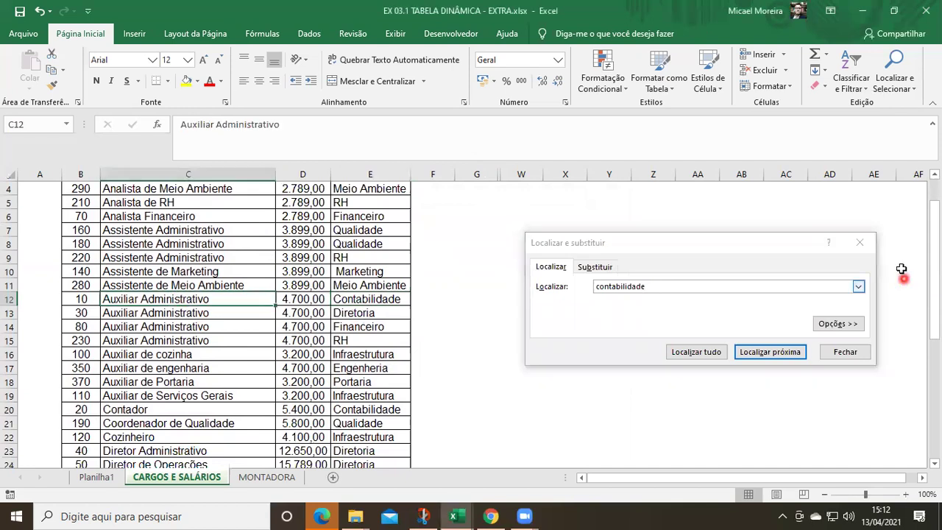
left_click(859, 243)
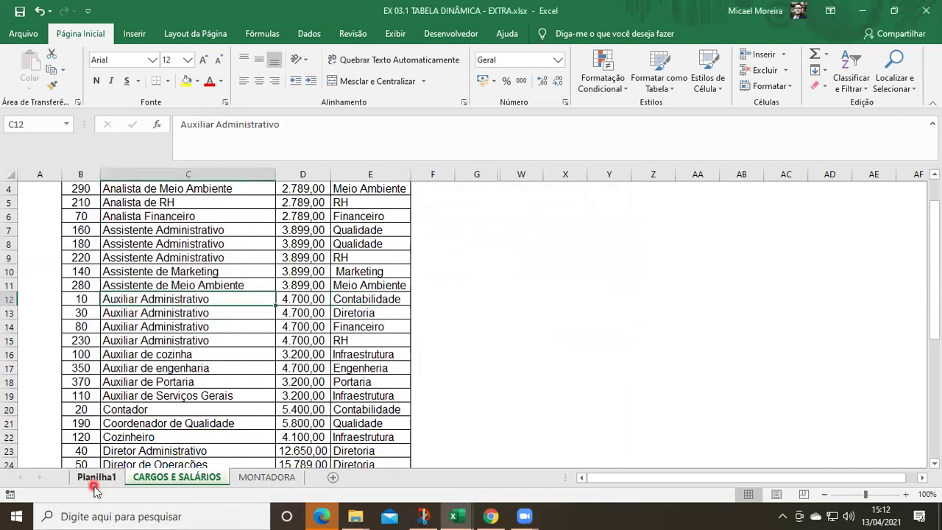
left_click(94, 482)
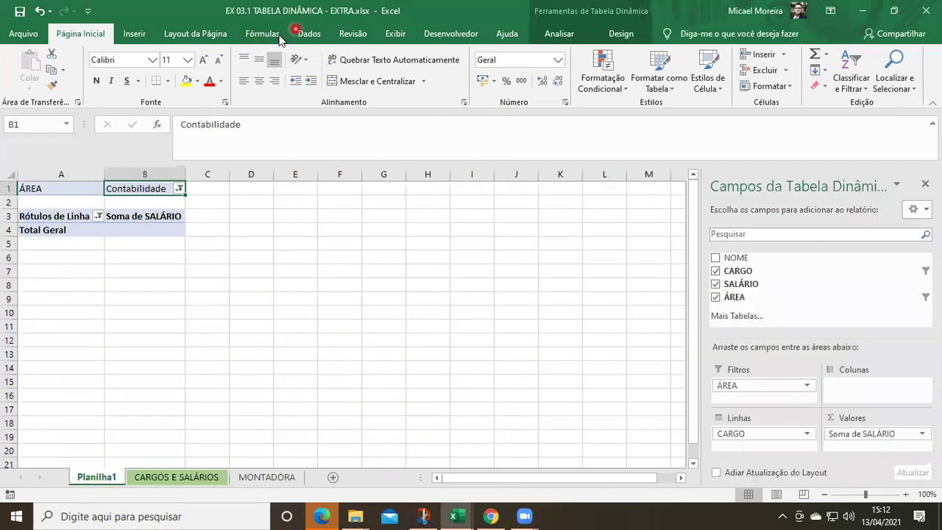
Filter the pivot's ÁREA to Contabilidade only (10.100,00 total) and select its two job rows
left_click(430, 58)
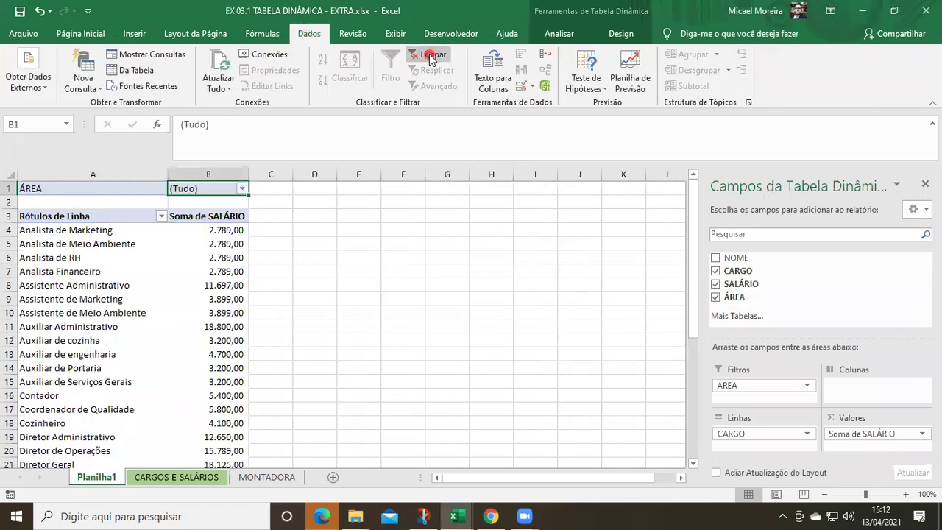
left_click(241, 189)
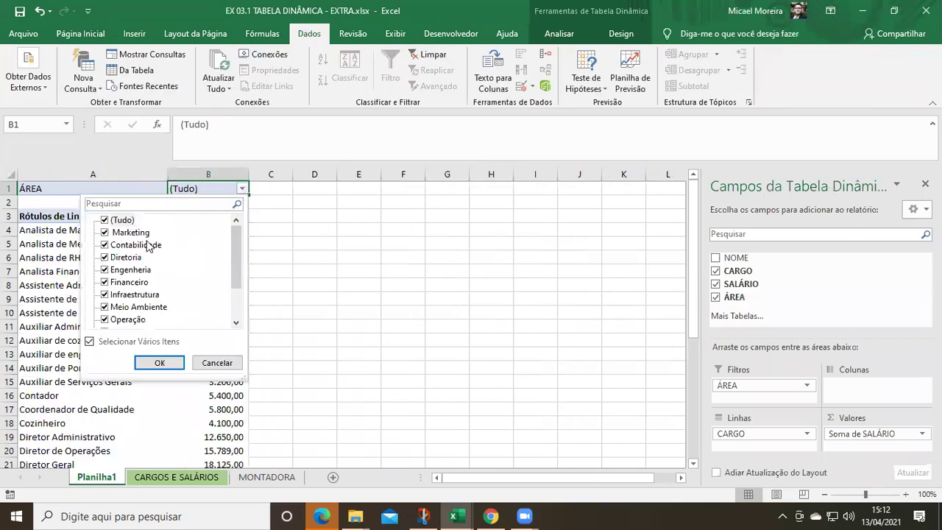
left_click(89, 341)
left_click(89, 342)
left_click(105, 220)
left_click(104, 245)
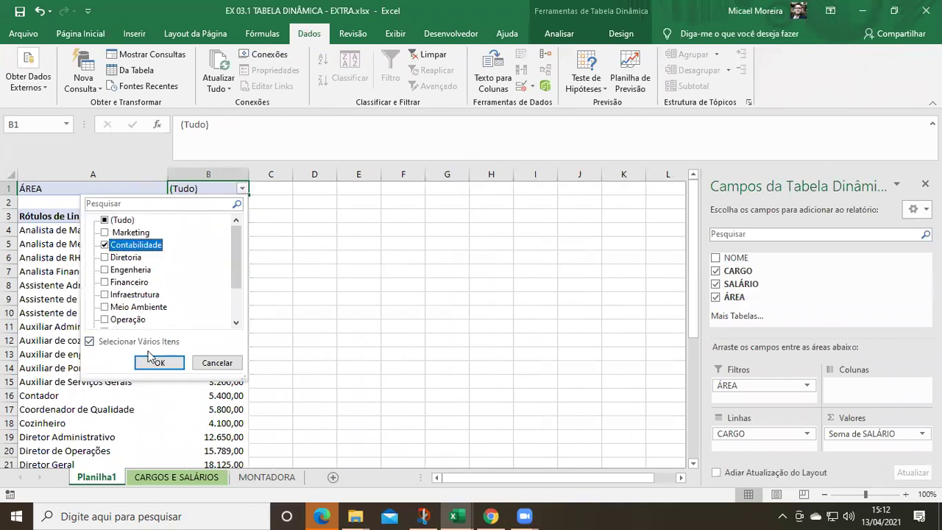
left_click(160, 362)
left_click(102, 233)
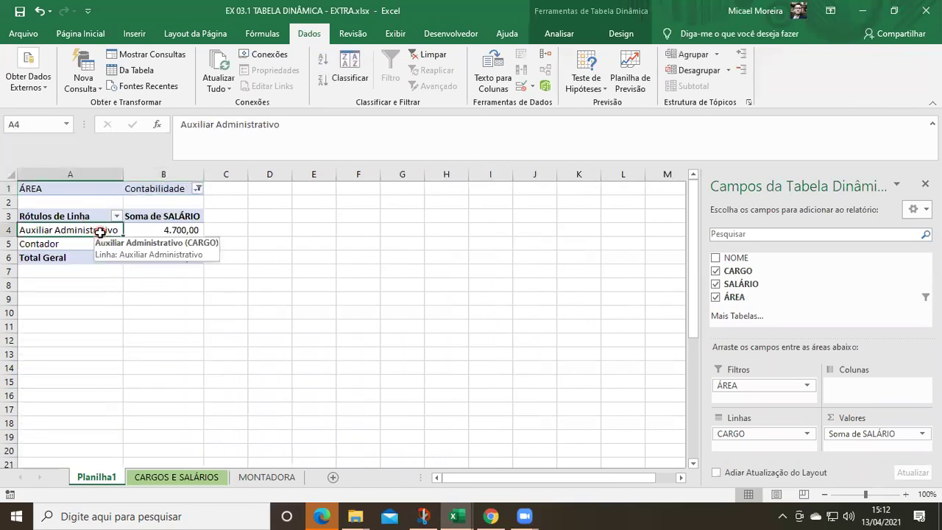
left_click_drag(91, 242, 91, 237)
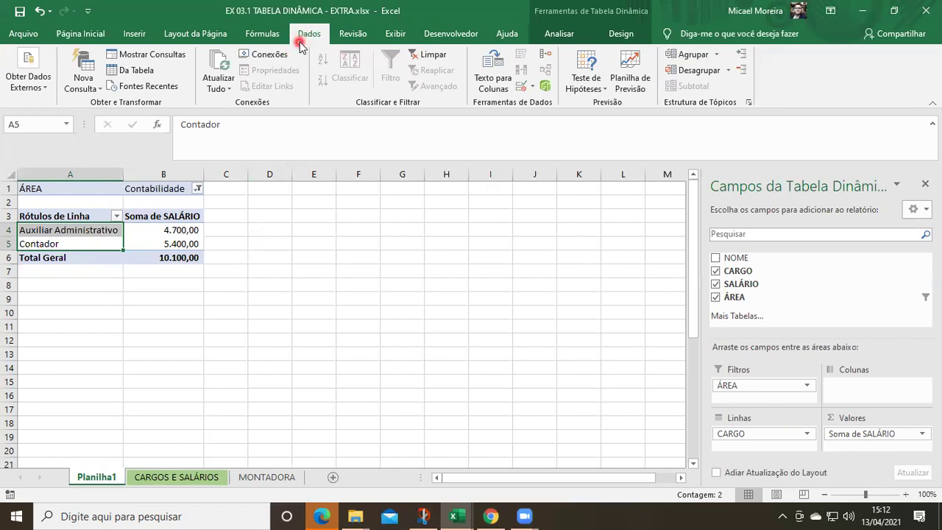
Switch the ÁREA filter to Diretoria only (51.264,00 total) and select its job rows
left_click(439, 55)
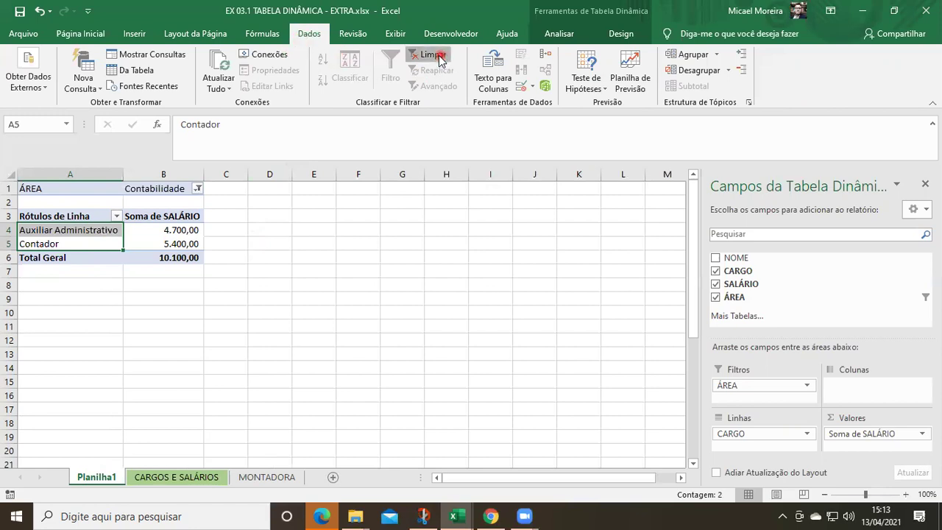
left_click(241, 189)
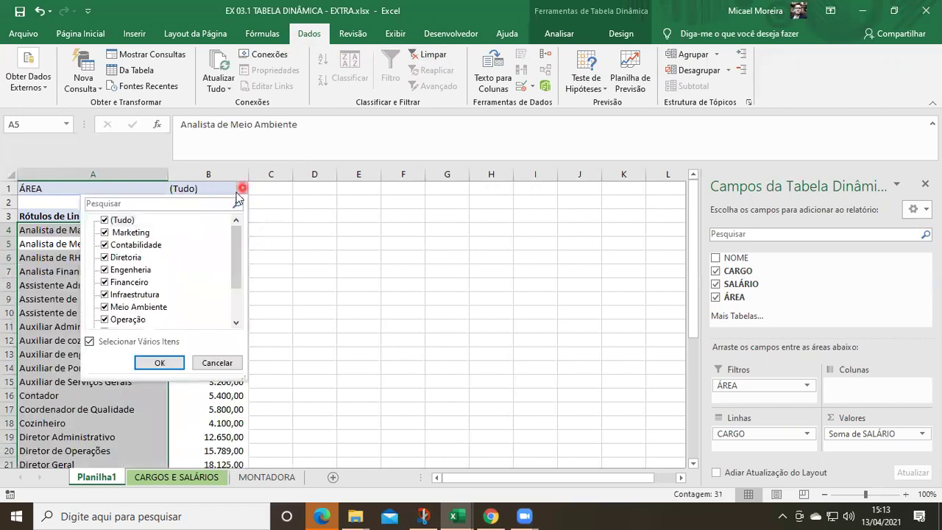
left_click(105, 220)
left_click(105, 257)
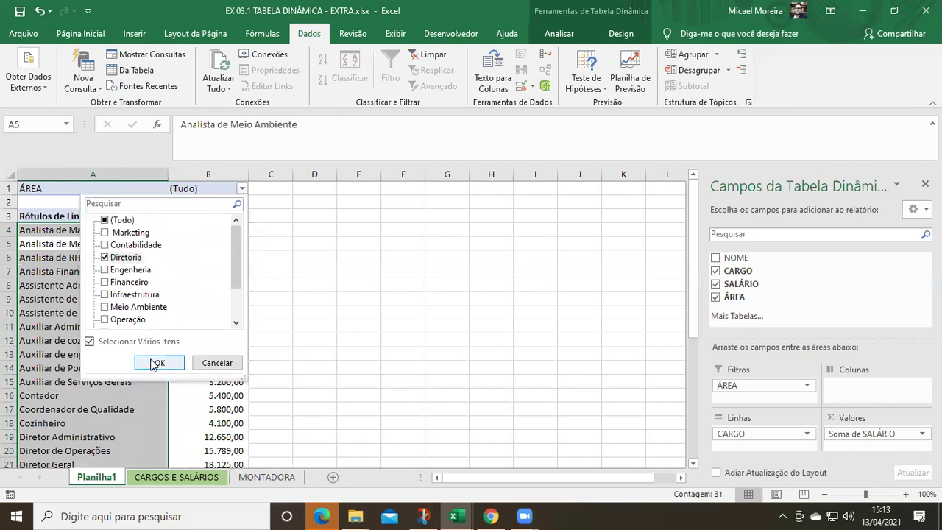
left_click(156, 362)
left_click(56, 231)
left_click(58, 258)
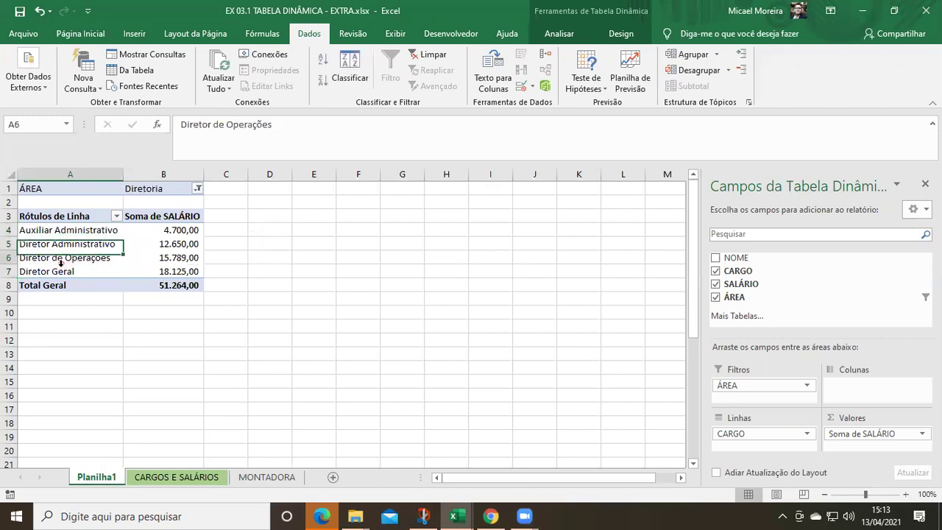
left_click_drag(61, 273, 61, 281)
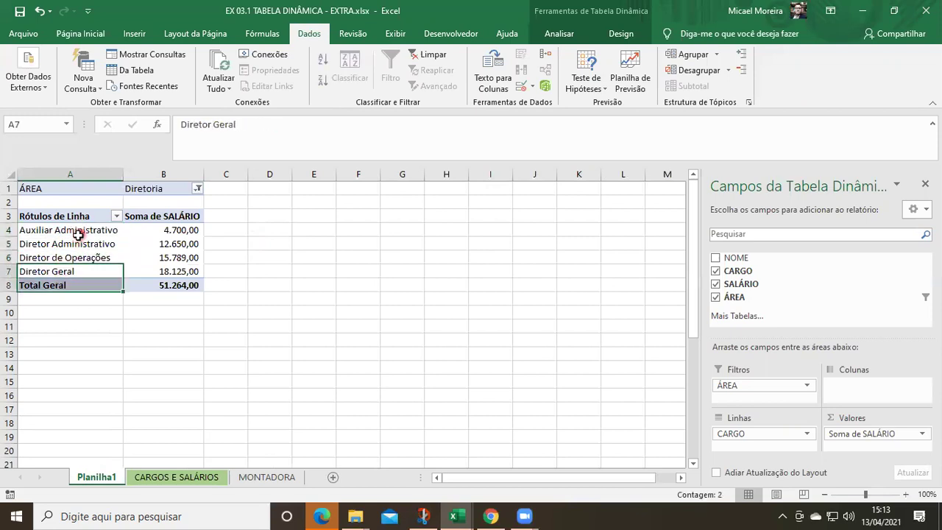
left_click_drag(78, 231, 118, 259)
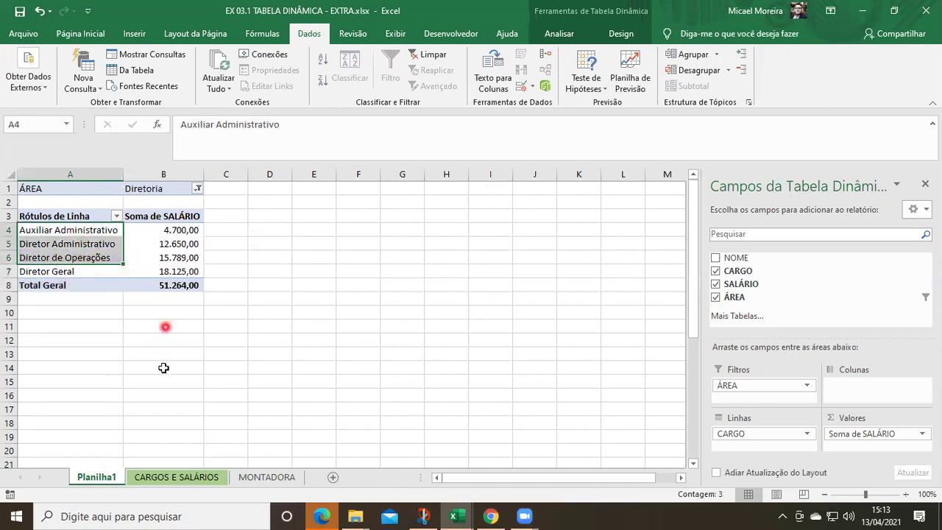
Create a new pivot table on a new sheet from the CARGOS E SALÁRIOS range B2:E40
left_click(179, 478)
scroll(184, 274, "up", 1)
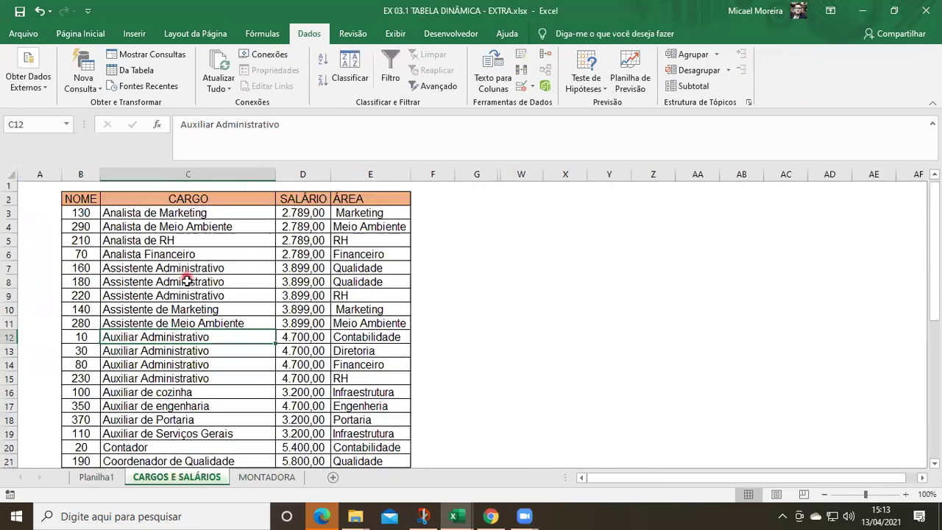
left_click(82, 206)
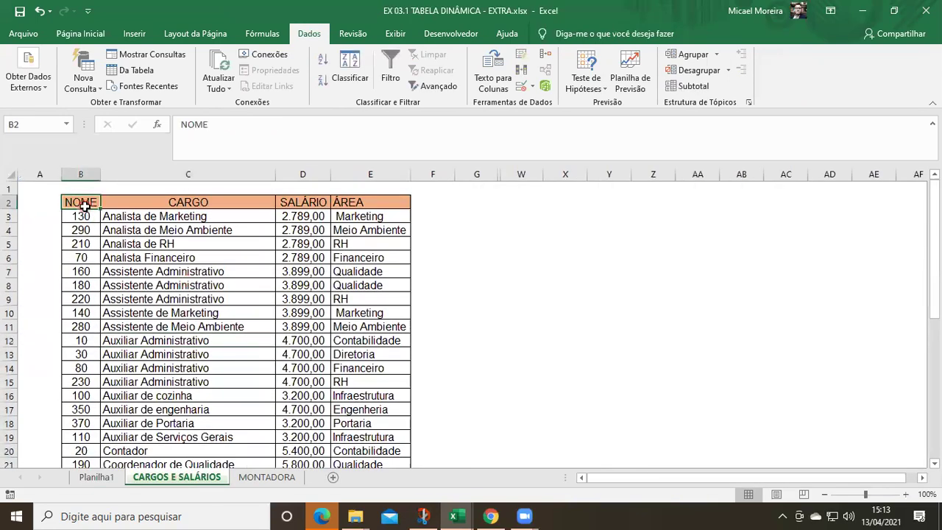
key("ctrl+shift+End")
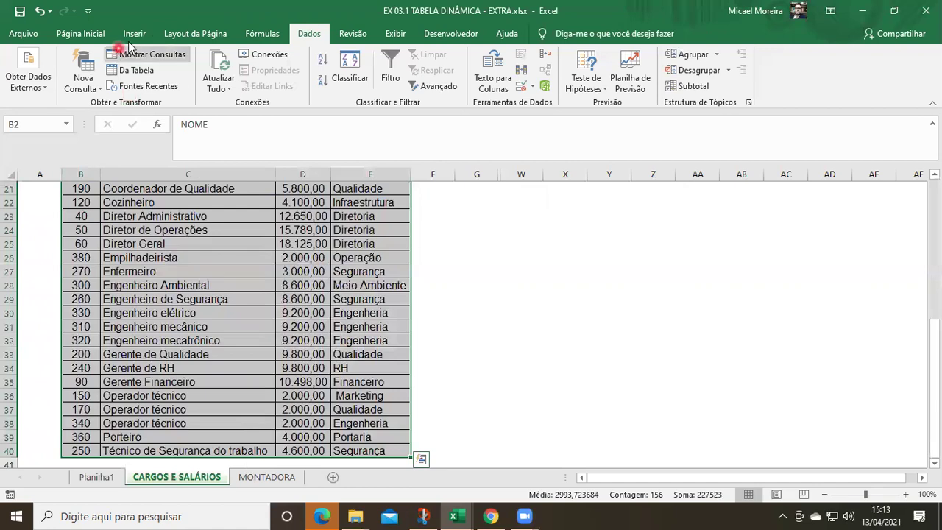
left_click(134, 34)
left_click(22, 88)
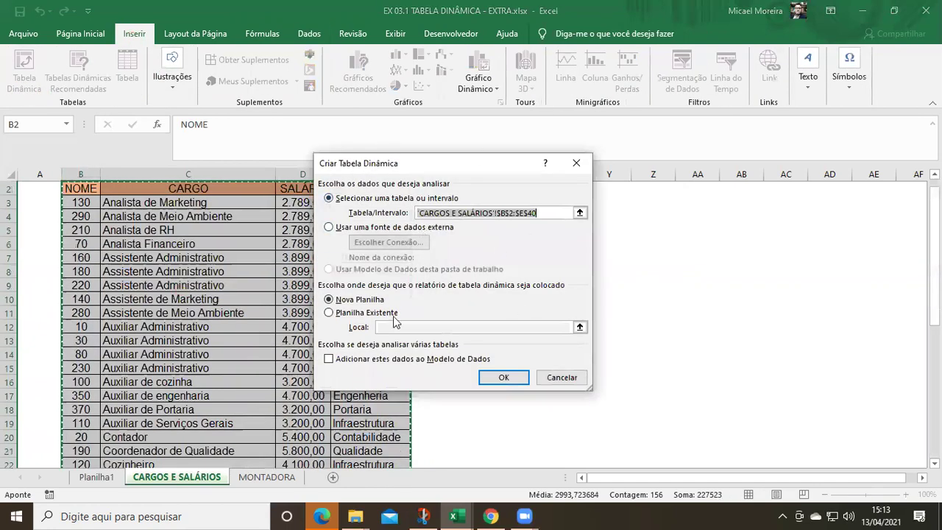
left_click(503, 378)
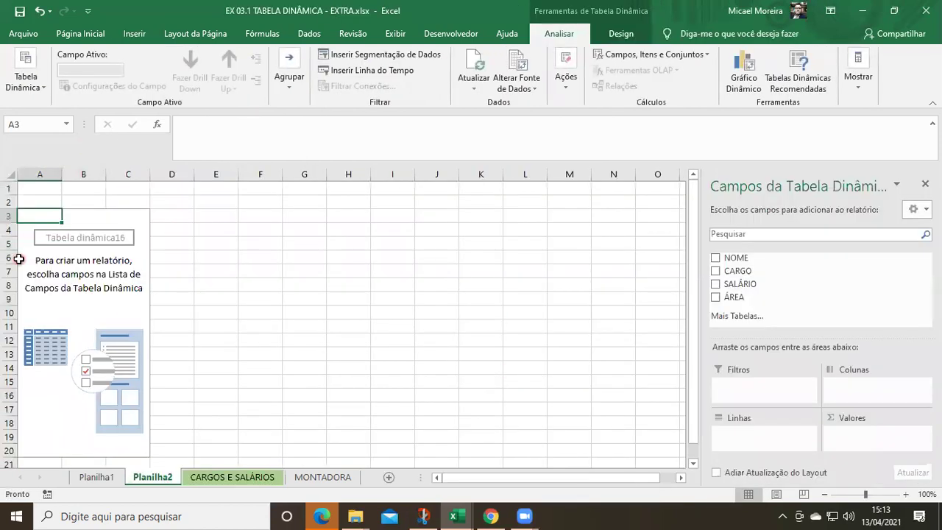
Place ÁREA in rows, CARGO as the report filter, and SALÁRIO summed in values
left_click(751, 284)
left_click_drag(750, 298, 746, 434)
left_click_drag(744, 271, 765, 394)
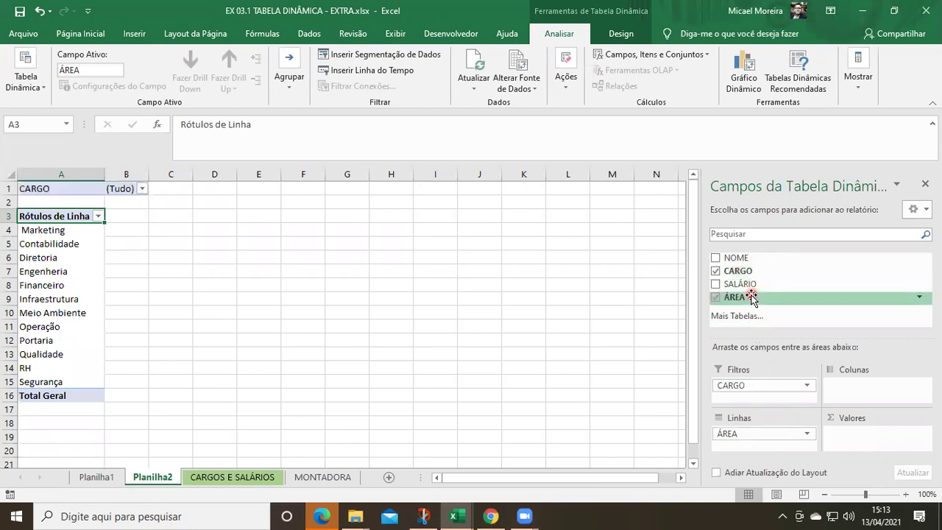
left_click_drag(752, 284, 877, 435)
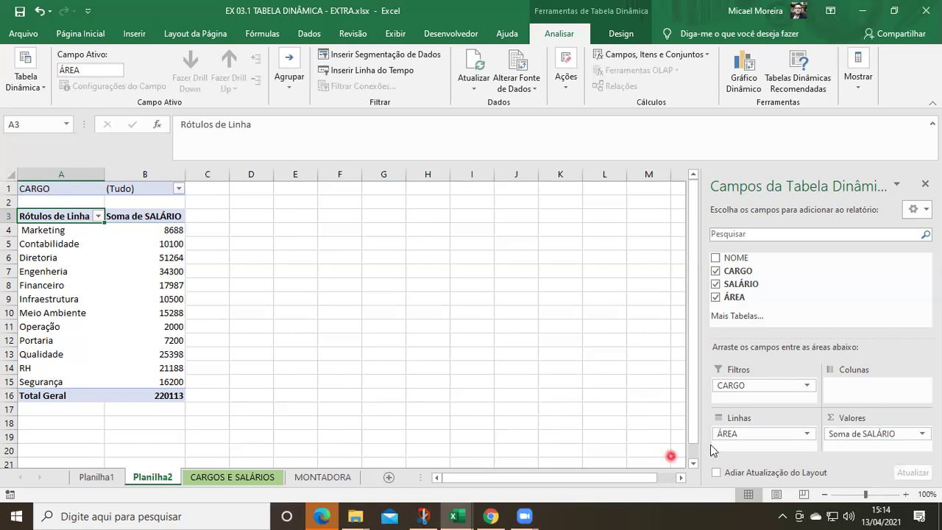
Open the Campos, Itens e Conjuntos dropdown on the Analisar tab
left_click(692, 59)
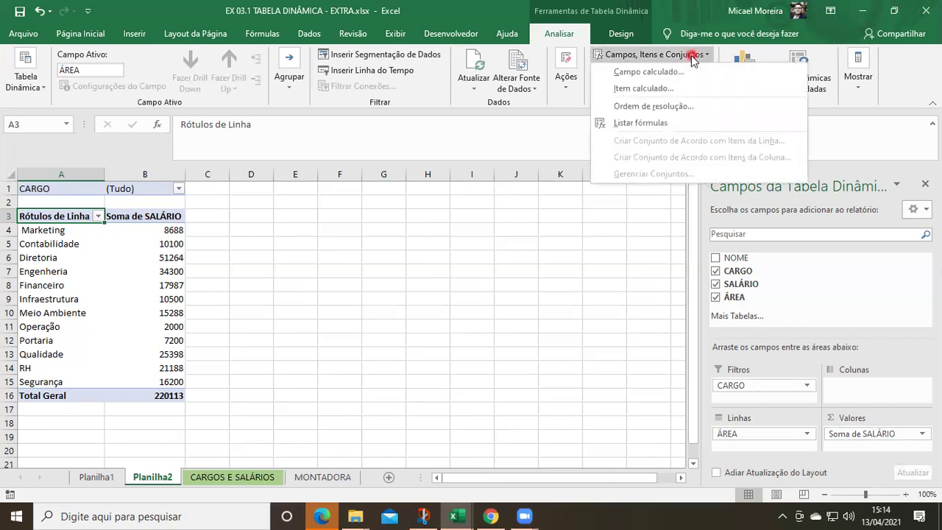